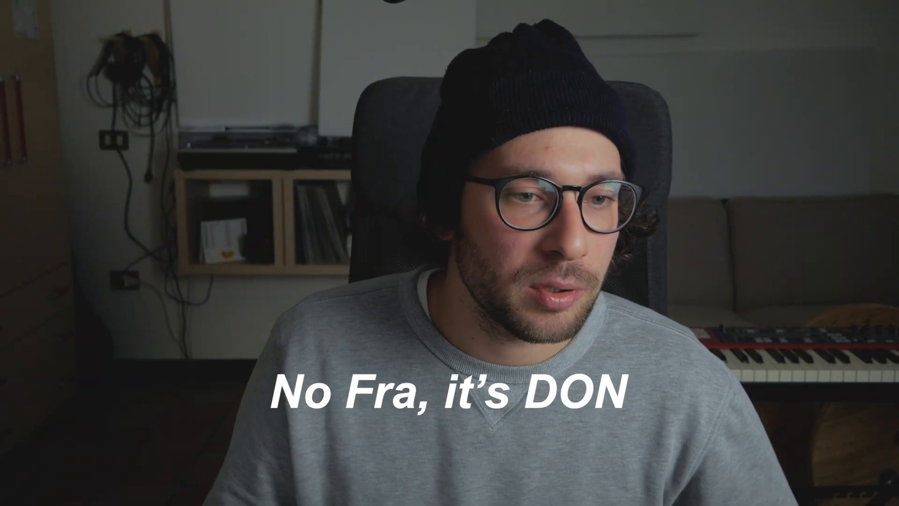
Step: Load Clavinet V and CMI V in turn on track 9, play CMI V's on-screen keyboard and close both windows
left_click(107, 126)
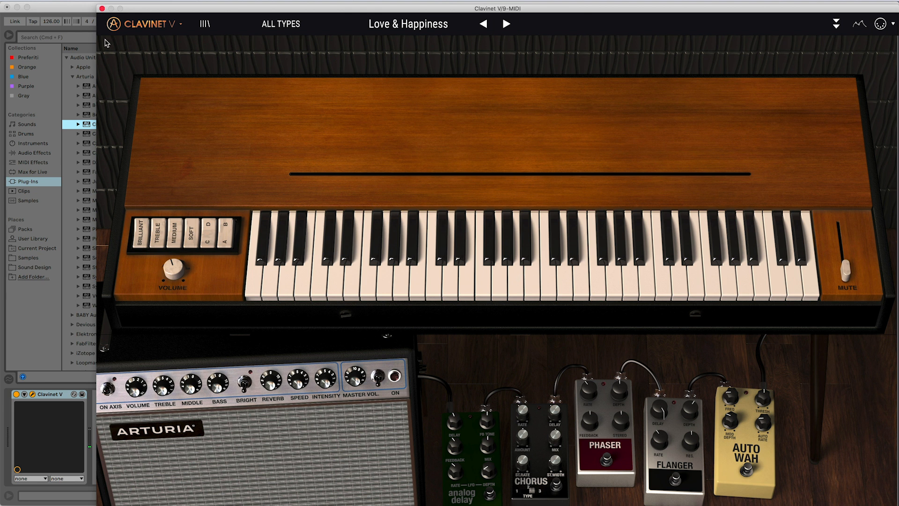
left_click(102, 8)
key("Down")
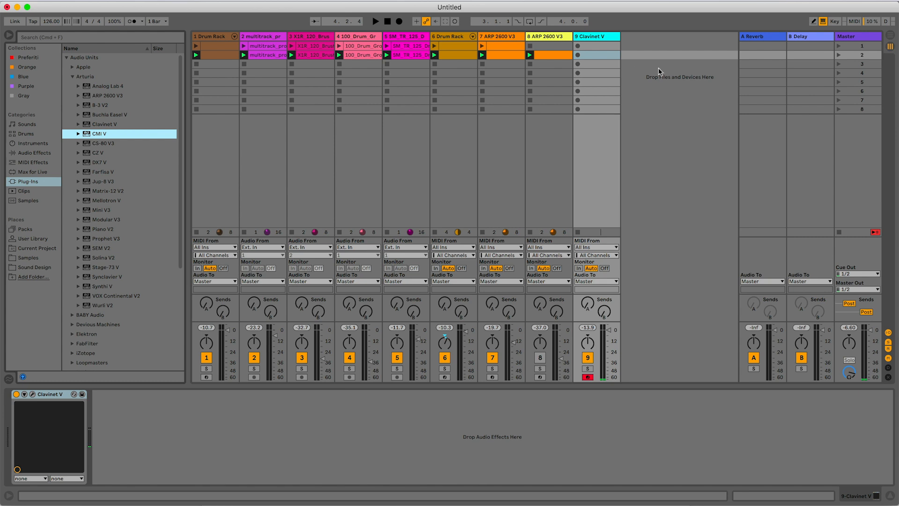
key("Return")
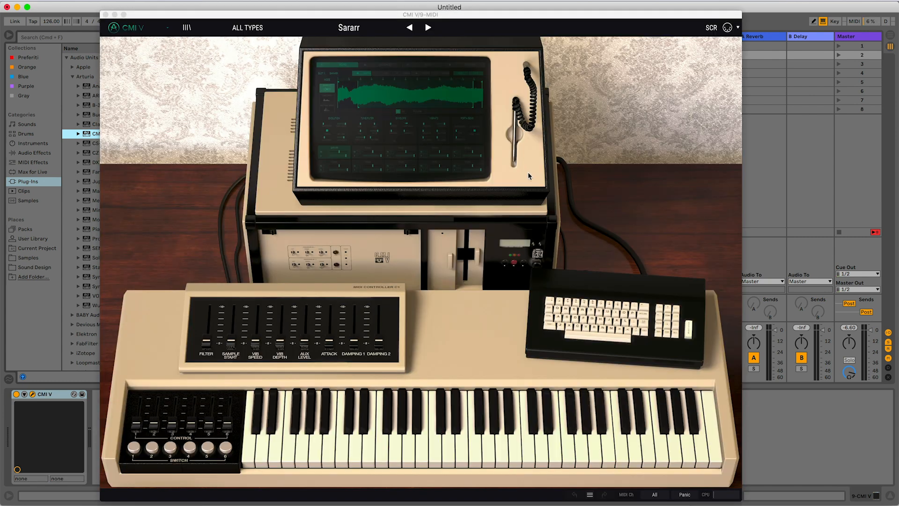
left_click_drag(329, 450, 514, 463)
left_click_drag(513, 463, 614, 445)
left_click(106, 15)
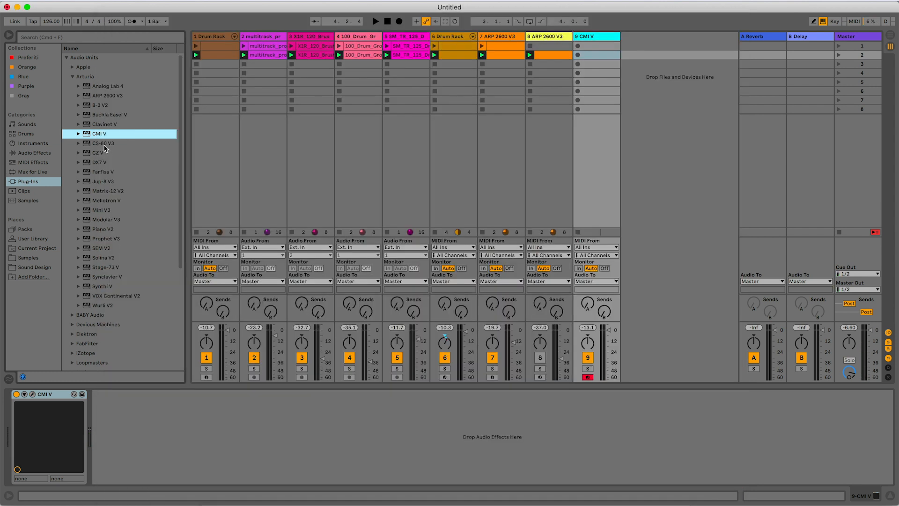
Step: Load CS-80 V3 on track 9, reposition its window to show the whole instrument, and close it
left_click(103, 144)
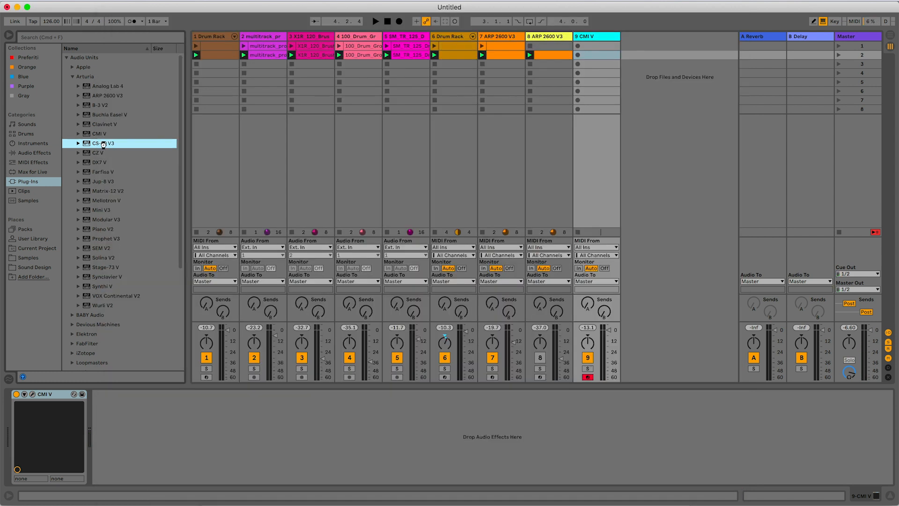
key("Return")
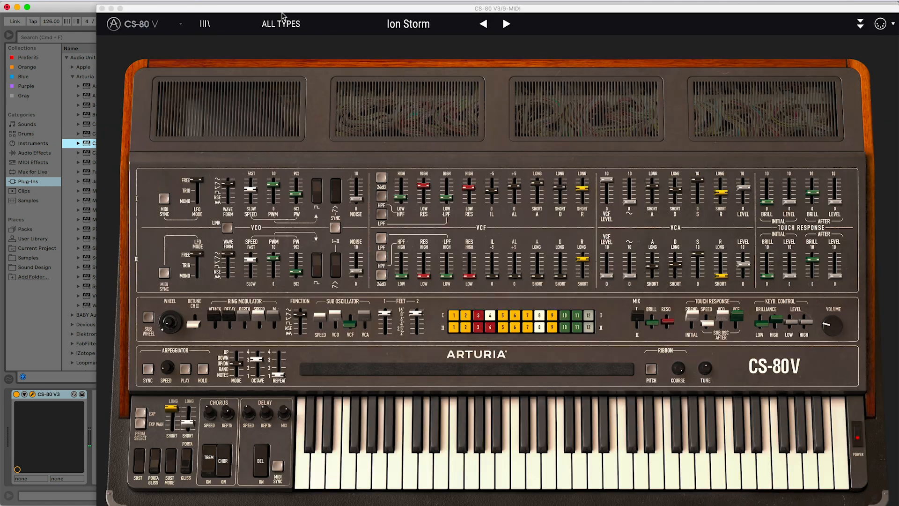
left_click(246, 14)
left_click_drag(245, 14, 219, 11)
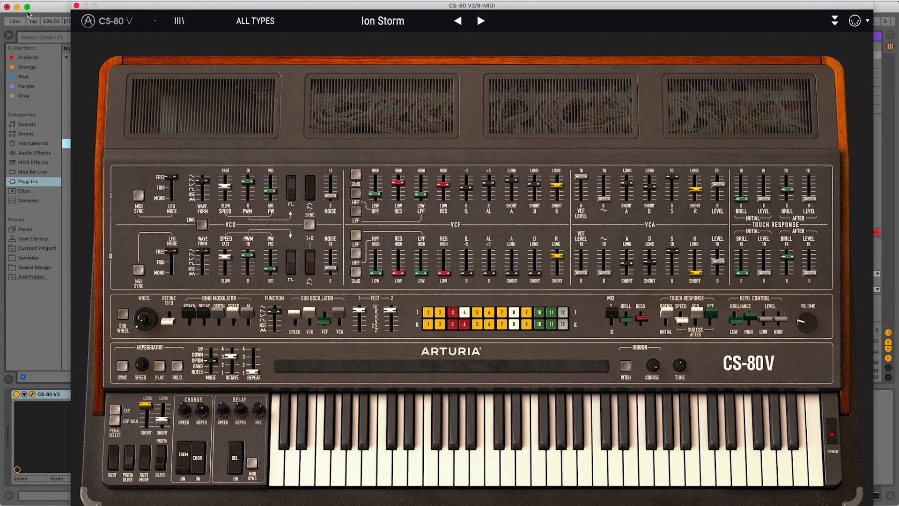
left_click(77, 5)
Step: Audition the Arturia instruments CZ V and DX7 V in turn on track 9
left_click(102, 154)
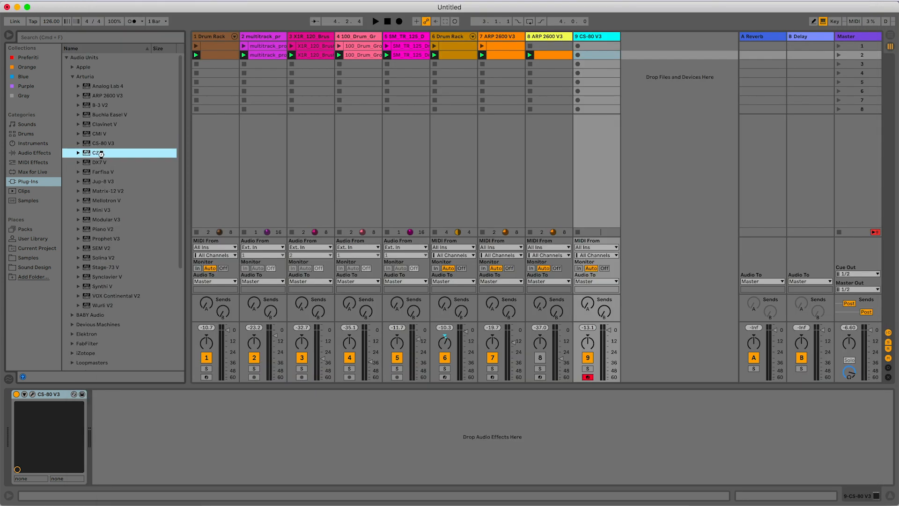
key("Return")
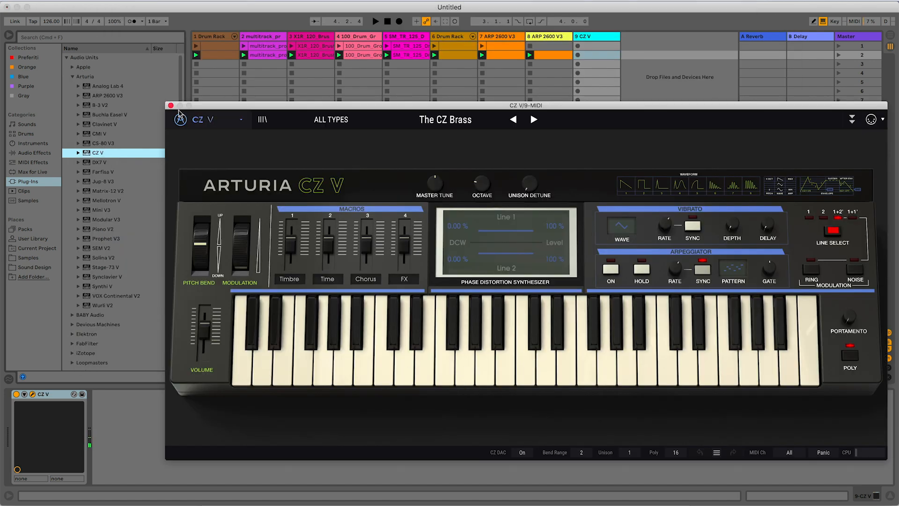
left_click(171, 105)
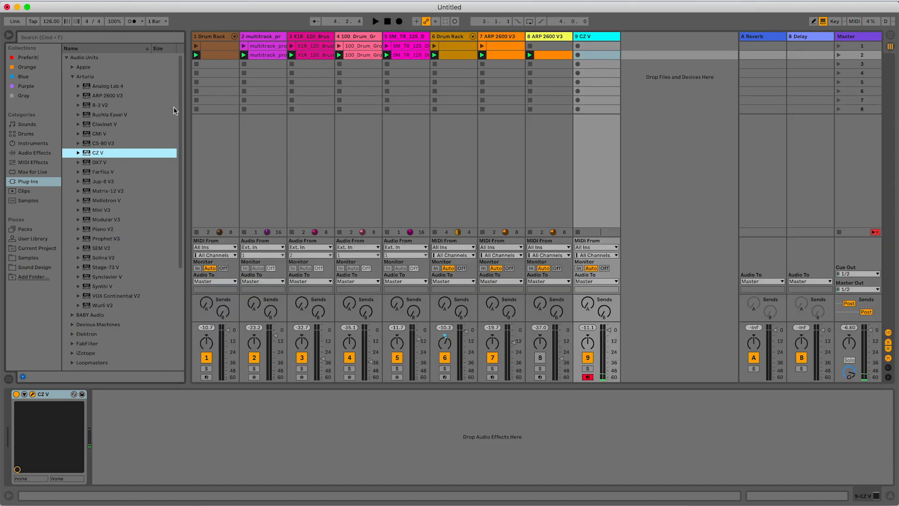
double_click(89, 163)
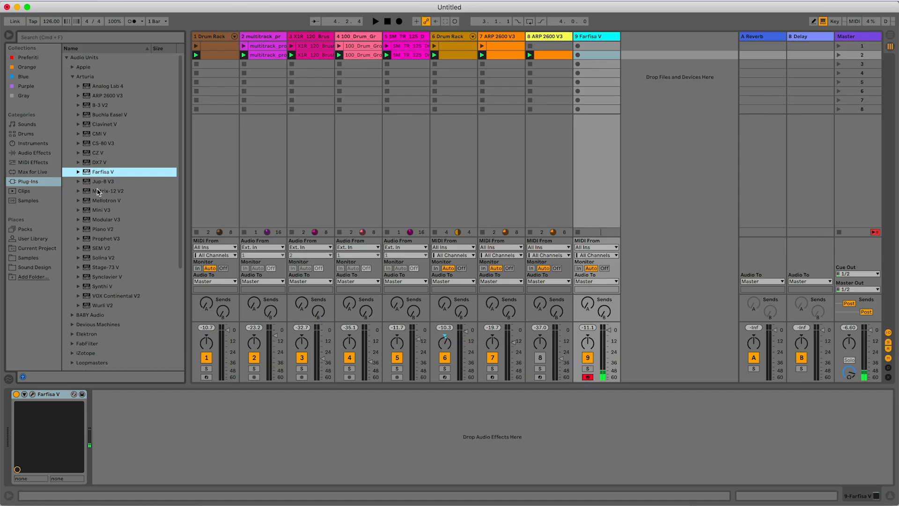
Step: Load Jup-8 V3 and Matrix-12 V2 in turn on track 9, viewing each instrument's interface
left_click(97, 182)
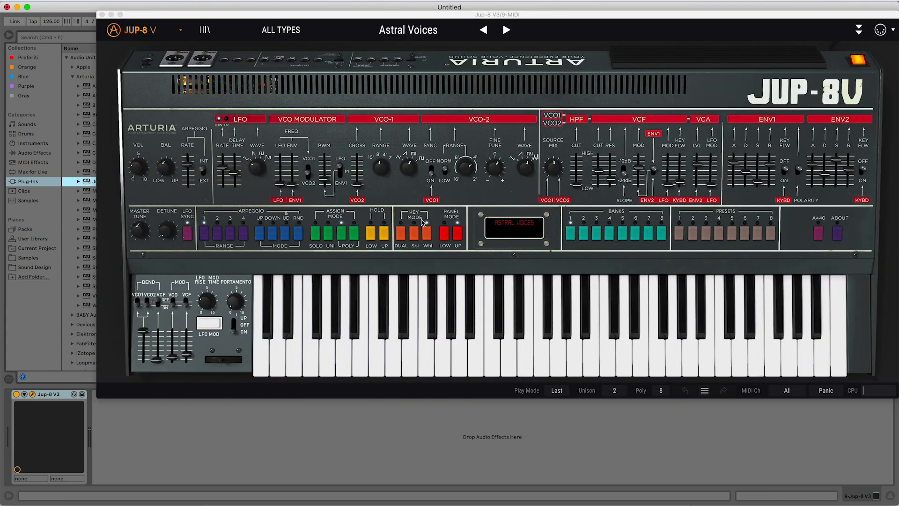
double_click(114, 190)
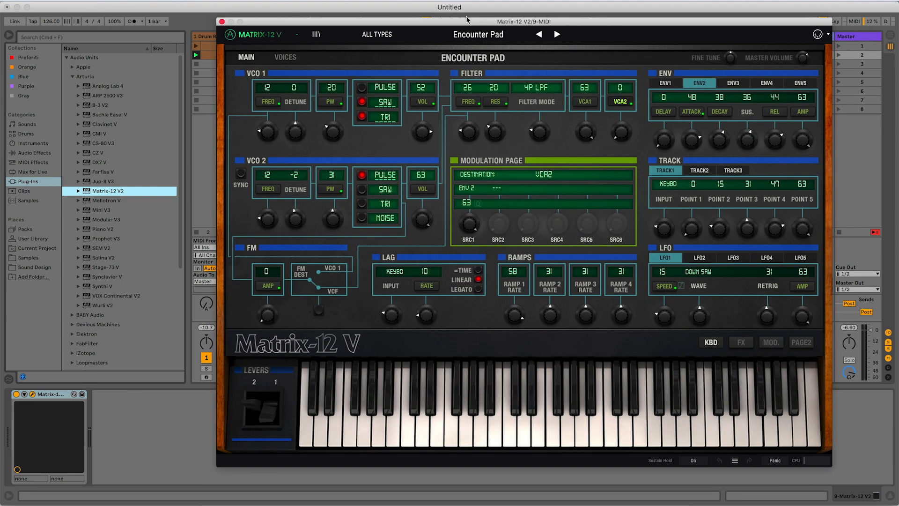
left_click_drag(456, 21, 389, 5)
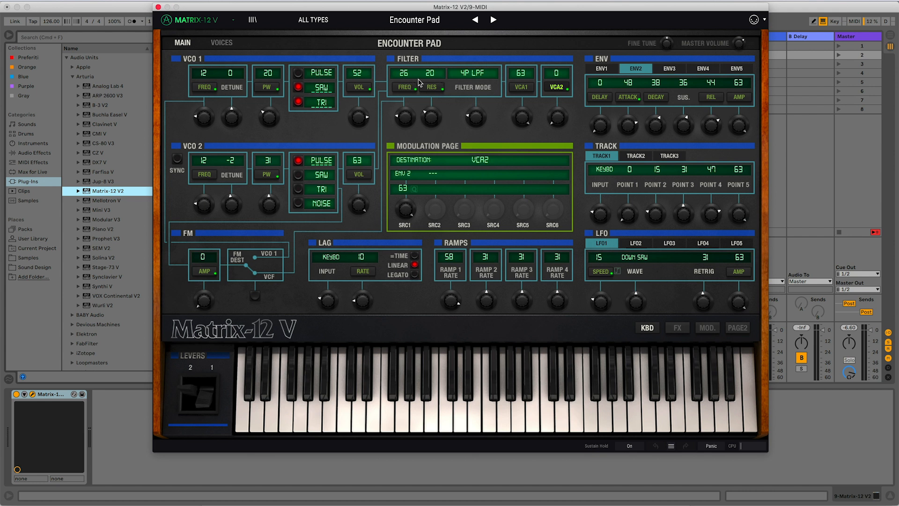
left_click(158, 6)
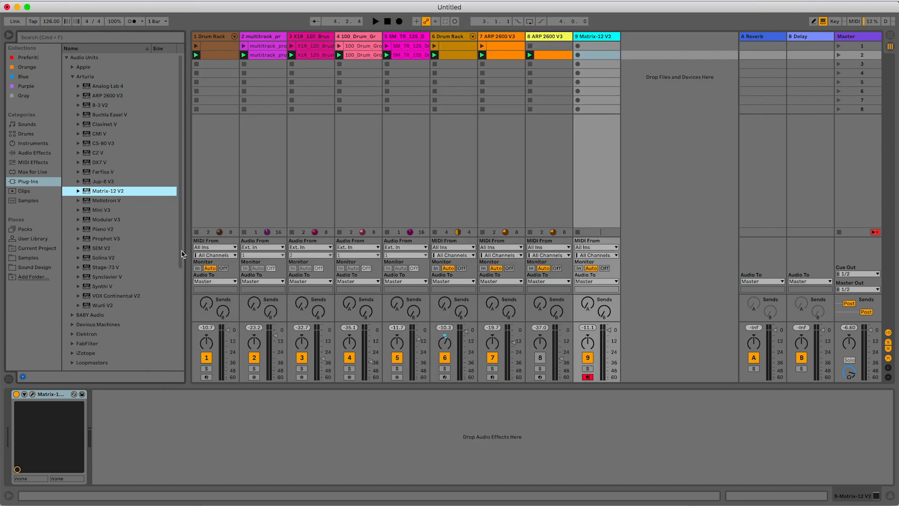
Step: Load Mini V3 on track 9 in place of Matrix-12 V2 and close its window
left_click(111, 201)
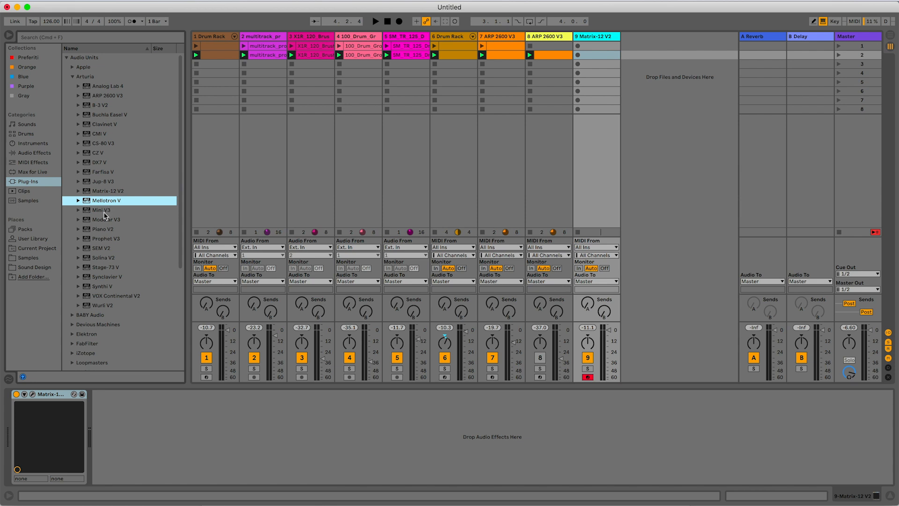
left_click(103, 211)
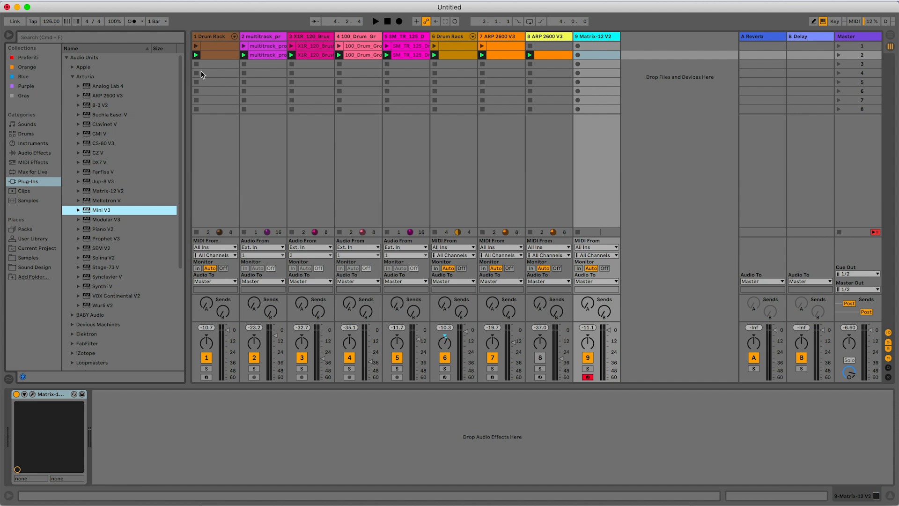
key("Return")
left_click(161, 13)
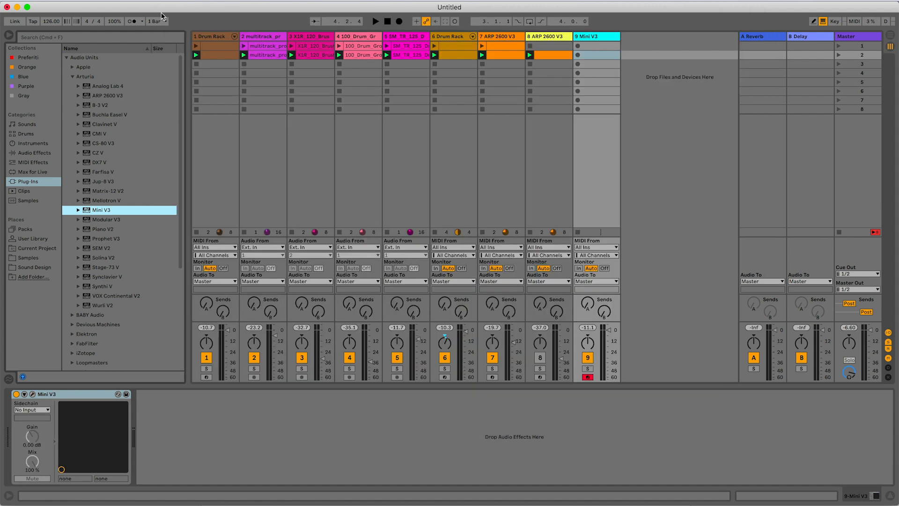
Step: Load Modular V3 on track 9 and explore the instrument's panel
left_click(103, 220)
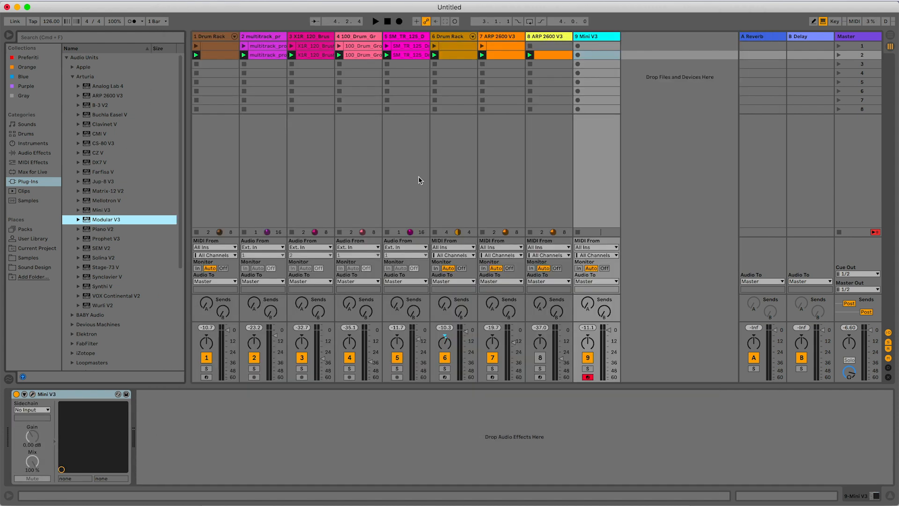
key("Return")
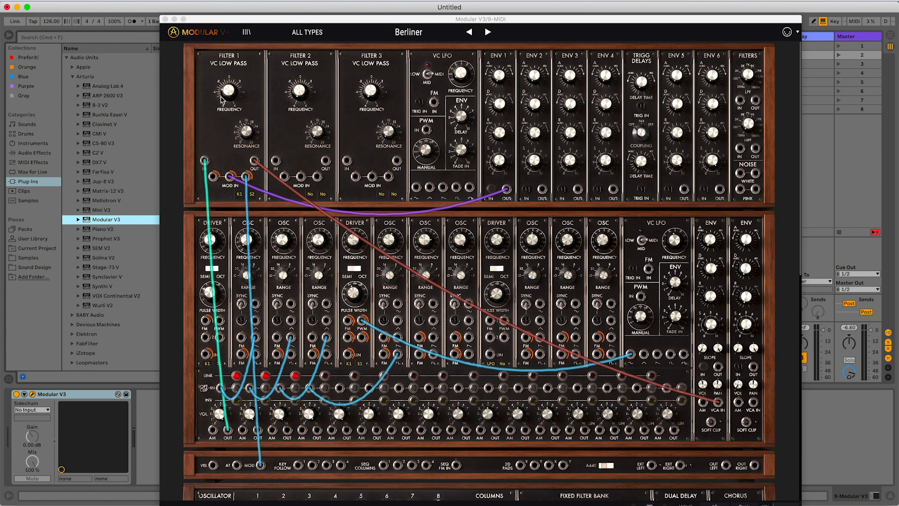
left_click(370, 56)
left_click(316, 77)
left_click(370, 56)
left_click(395, 161)
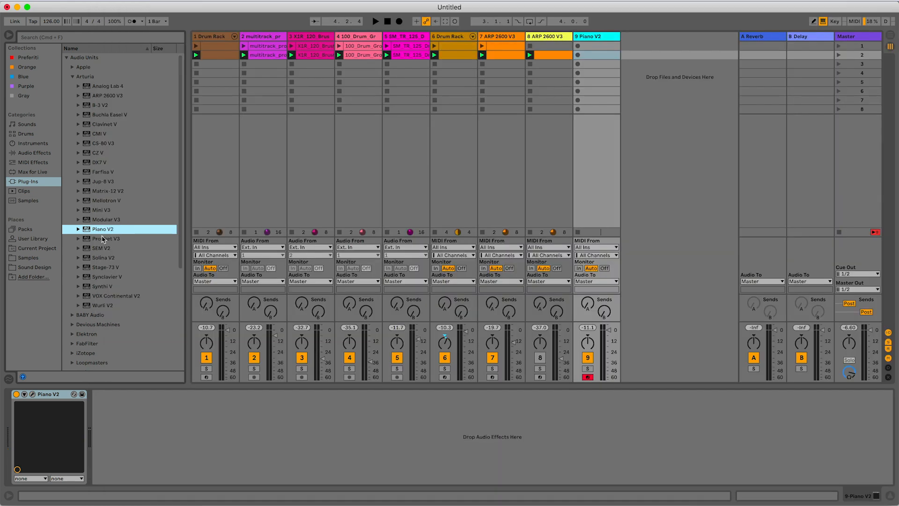
Step: Load Prophet V3 and SEM V2 in turn on track 9, closing each window after viewing it
double_click(103, 238)
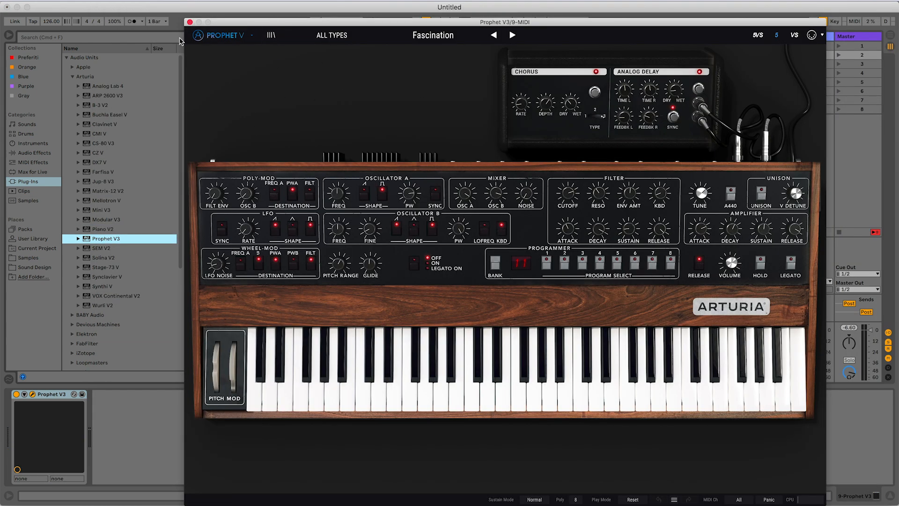
left_click(190, 23)
left_click(108, 248)
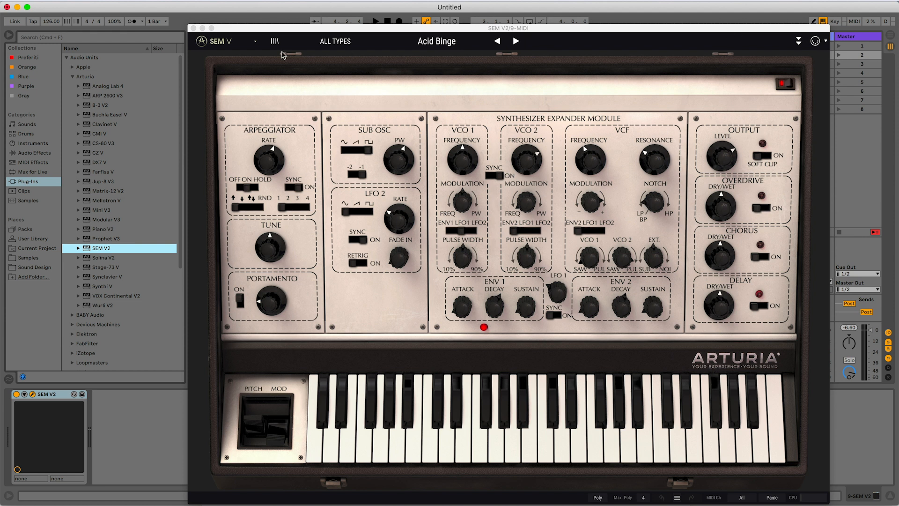
left_click(193, 28)
Step: Load Solina V2 on track 9, play a note on its on-screen keyboard and close its window
double_click(99, 258)
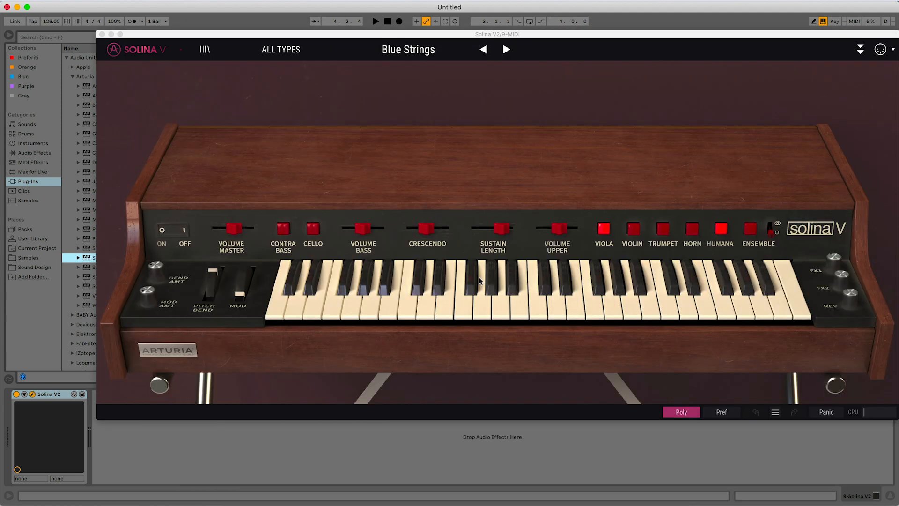
left_click(438, 307)
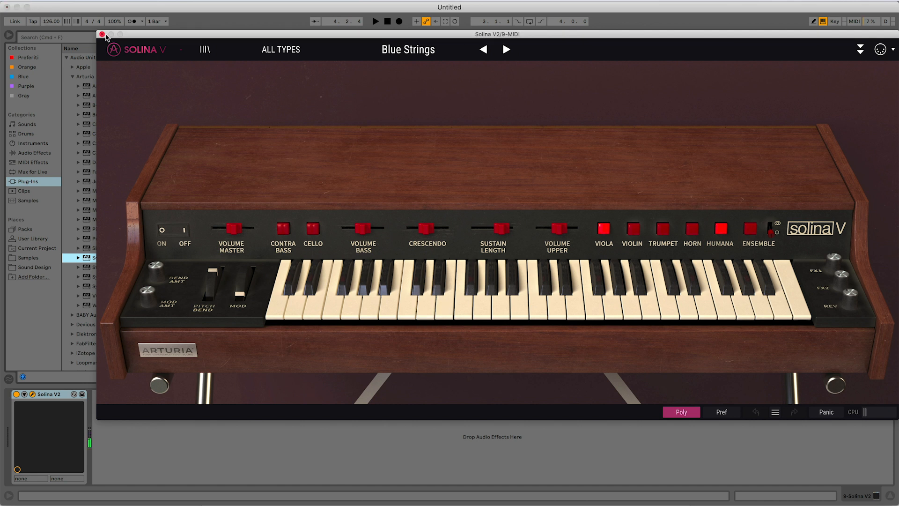
left_click(102, 34)
Step: Load Stage-73 V and Wurli V2 in turn on track 9, closing each window after viewing it
left_click(101, 268)
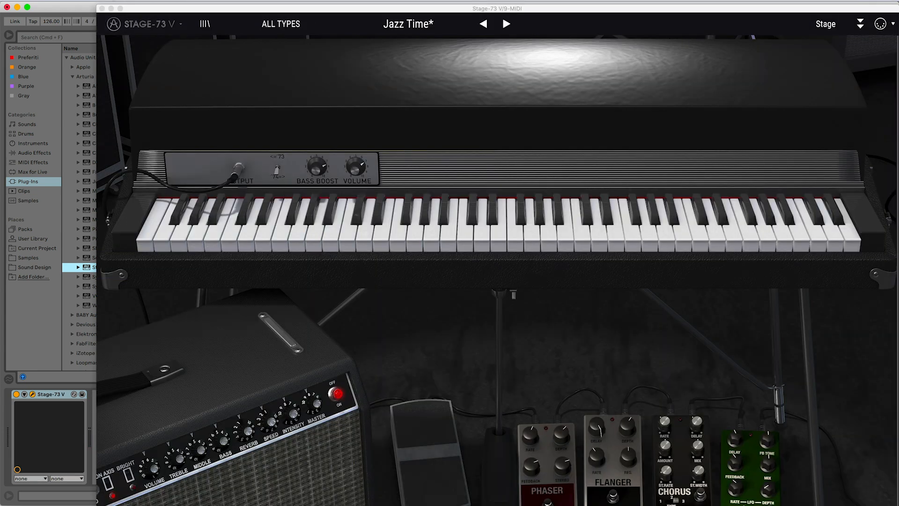
left_click(103, 9)
left_click(101, 306)
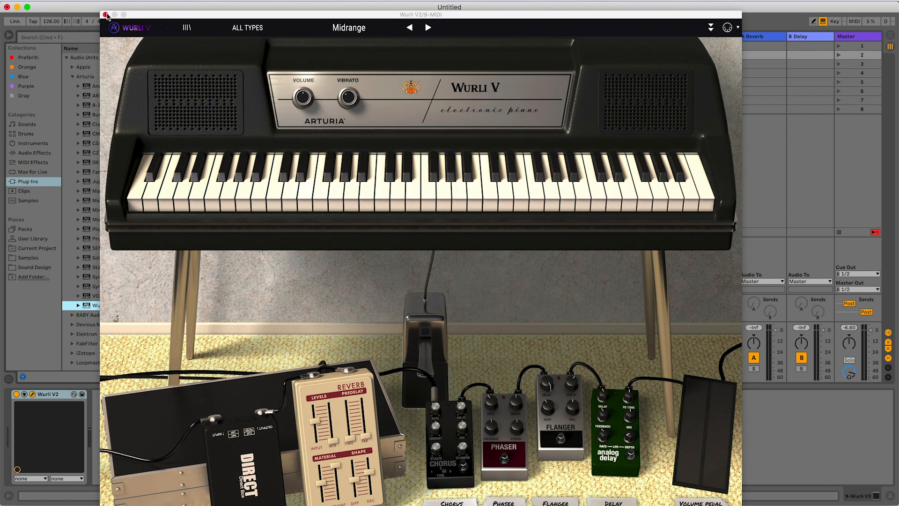
left_click(106, 15)
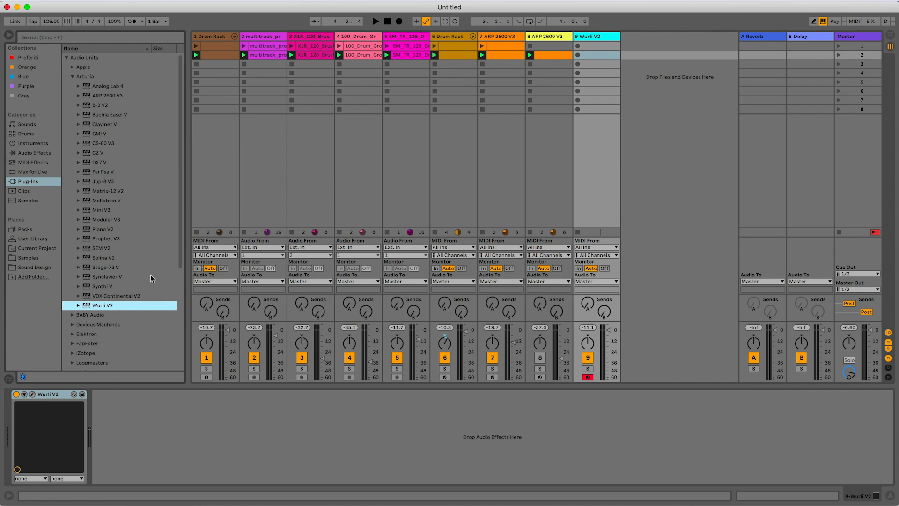
Step: Load Synclavier V and VOX Continental V2 in turn on track 9, closing each window after viewing it
double_click(104, 277)
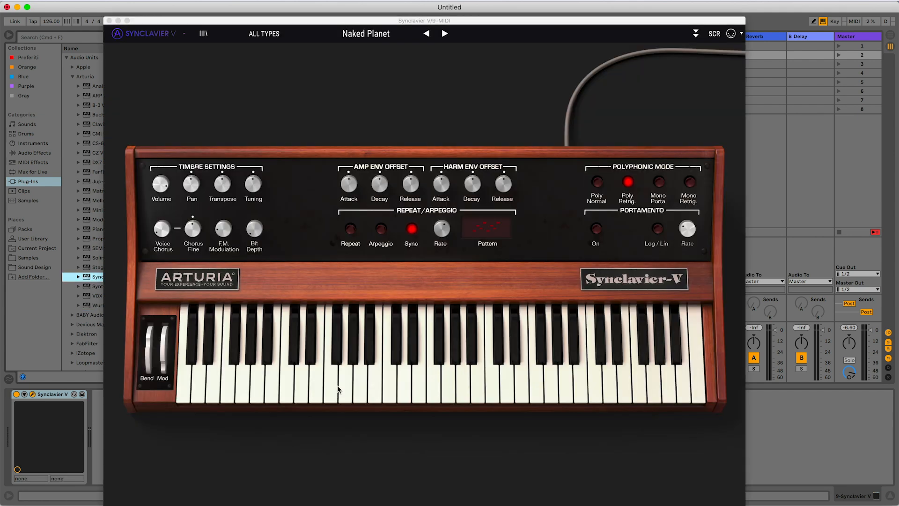
left_click(109, 20)
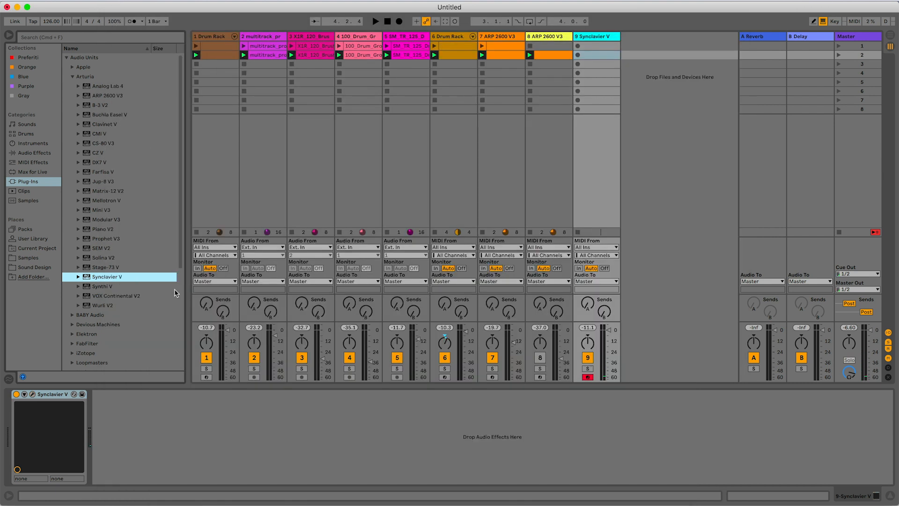
left_click(104, 295)
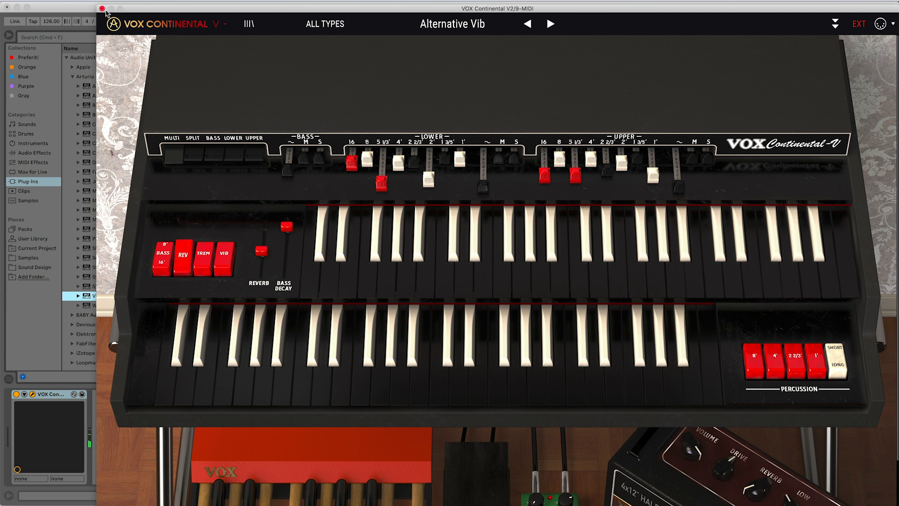
left_click(102, 9)
Step: Load Synthi V on track 9, reposition its window and play a note on its on-screen keyboard
left_click(87, 285)
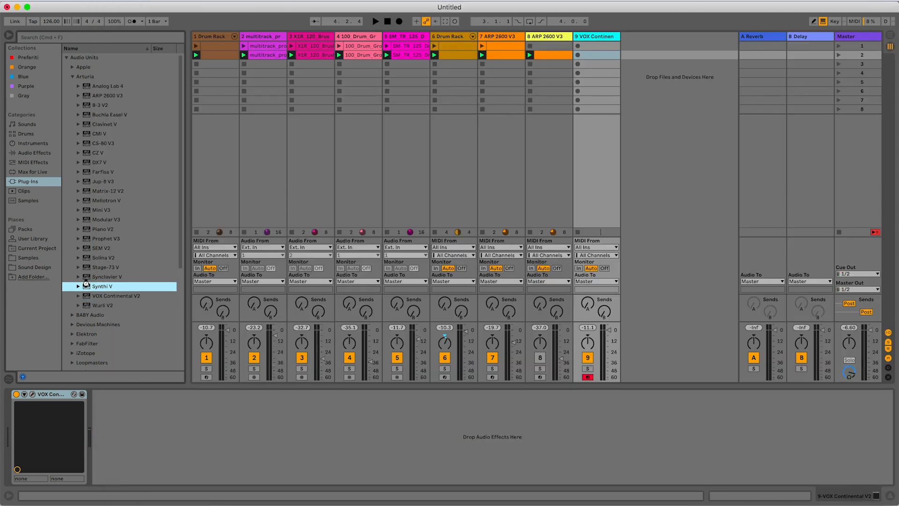
double_click(89, 285)
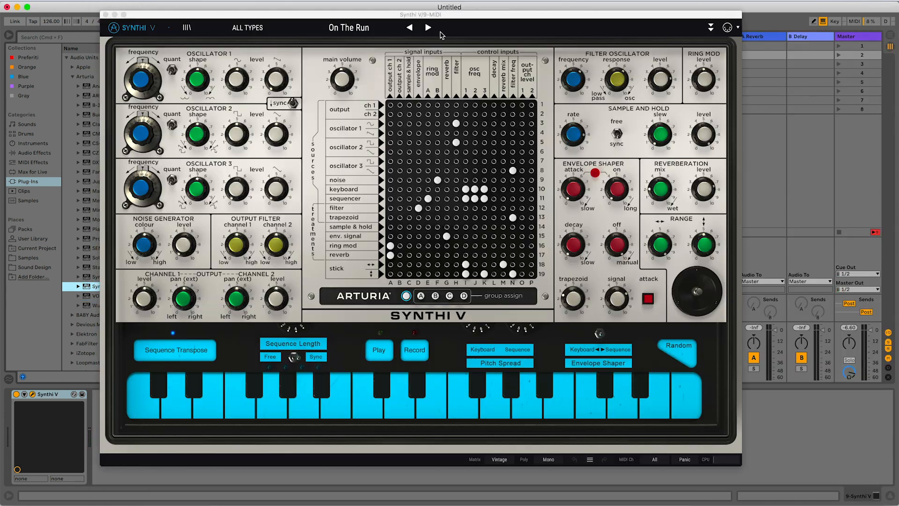
left_click_drag(446, 18, 478, 12)
left_click(326, 402)
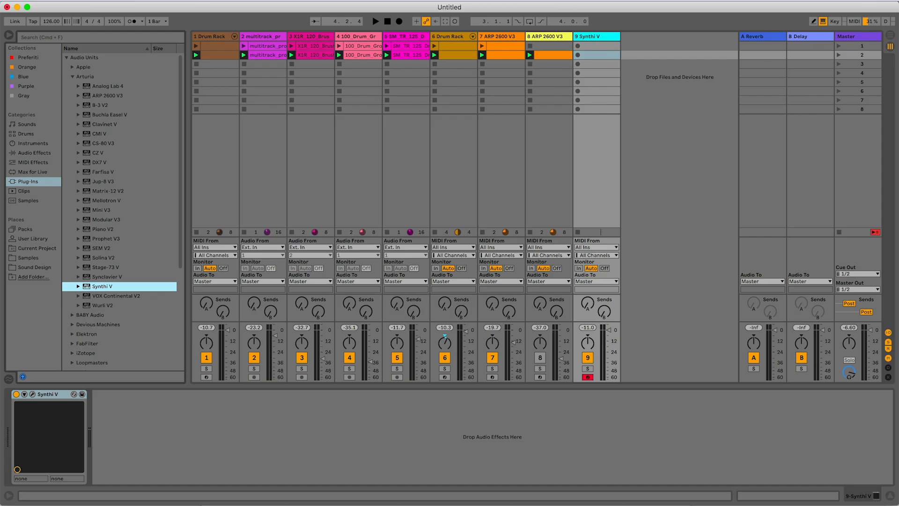
Step: Mute track 7, the first ARP 2600 V3 track
left_click(495, 360)
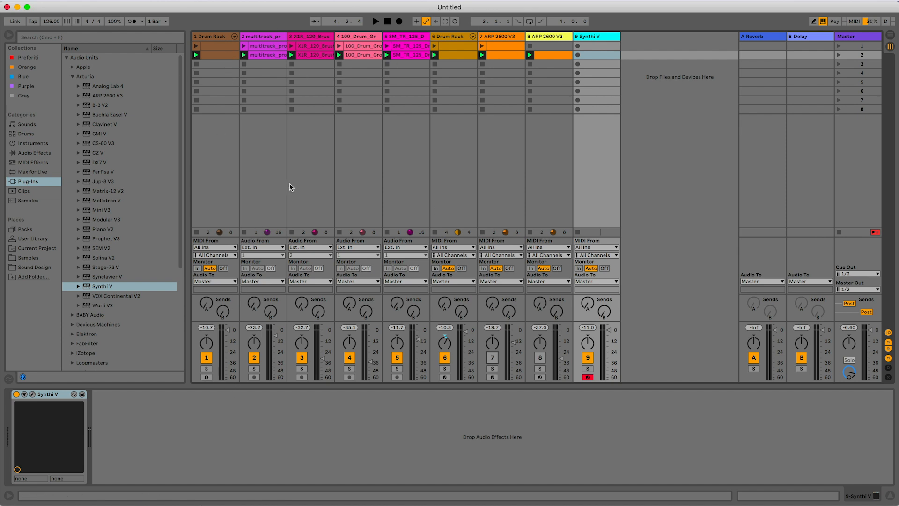
Step: Play the set and audition tracks 2, 3 and 4 soloed one after another
key("space")
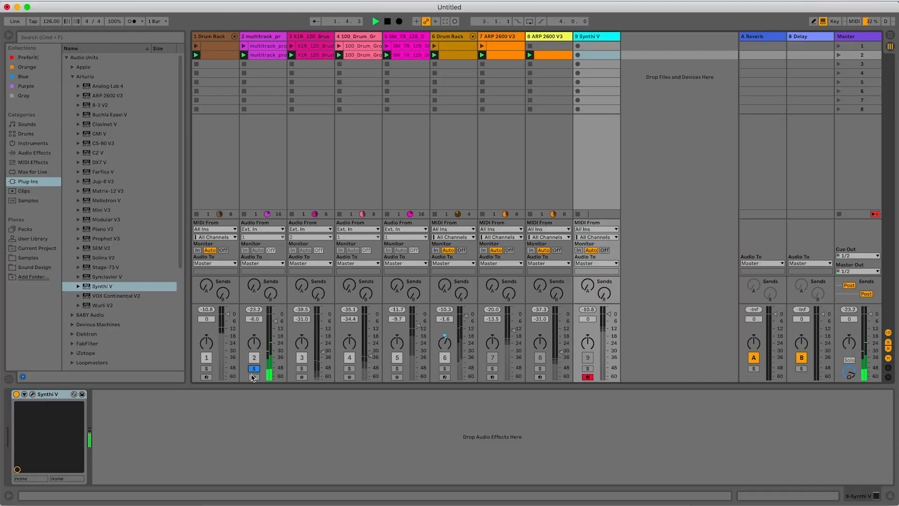
left_click(302, 369)
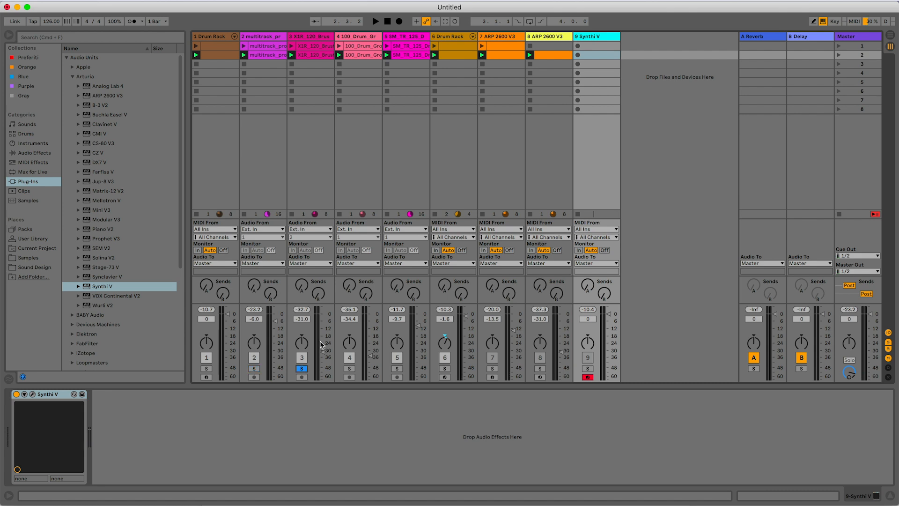
key("space")
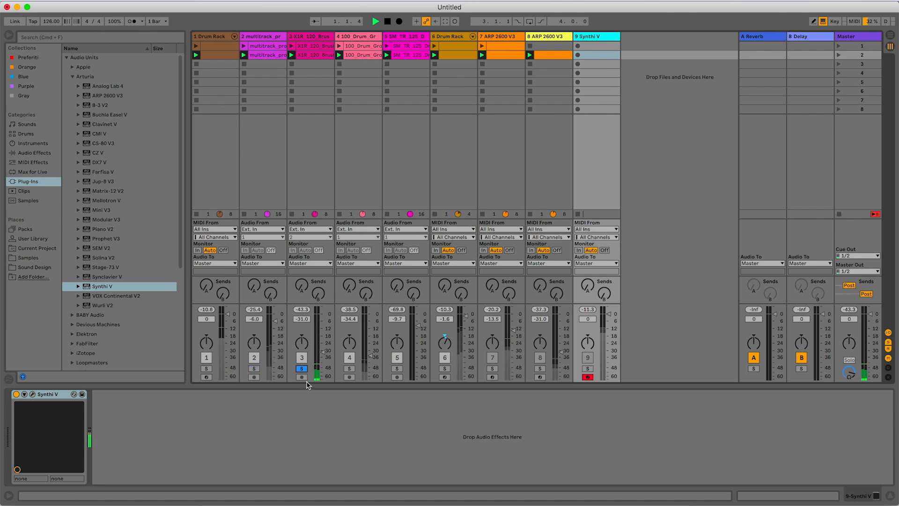
left_click(351, 370)
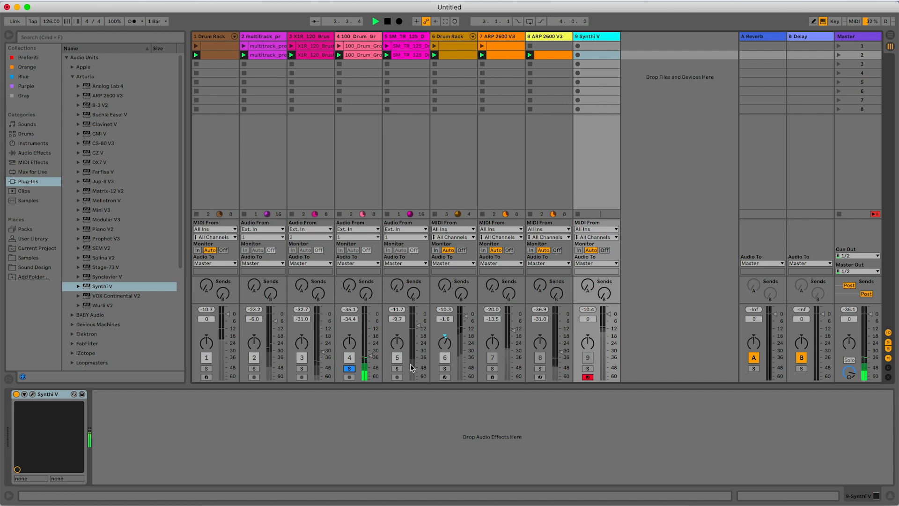
Step: Audition tracks 5 and 6 soloed in turn, finishing with no track soloed
left_click(397, 369)
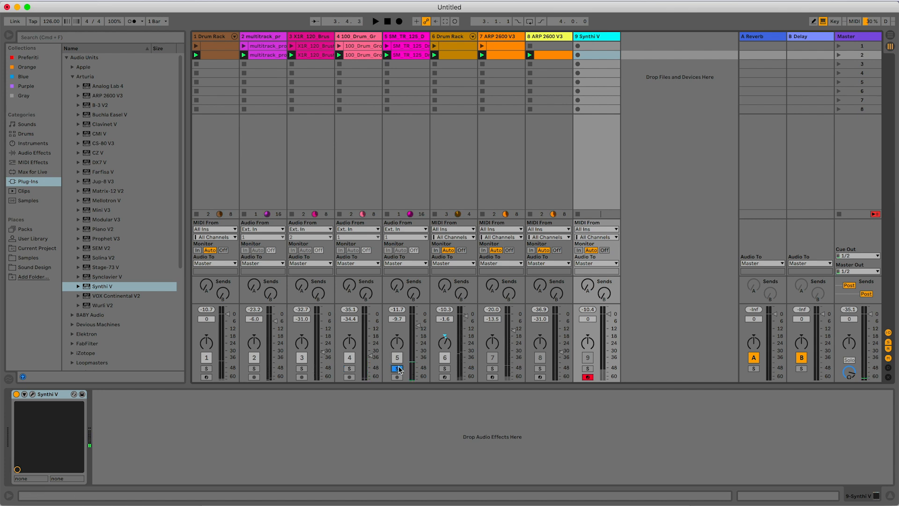
key("space")
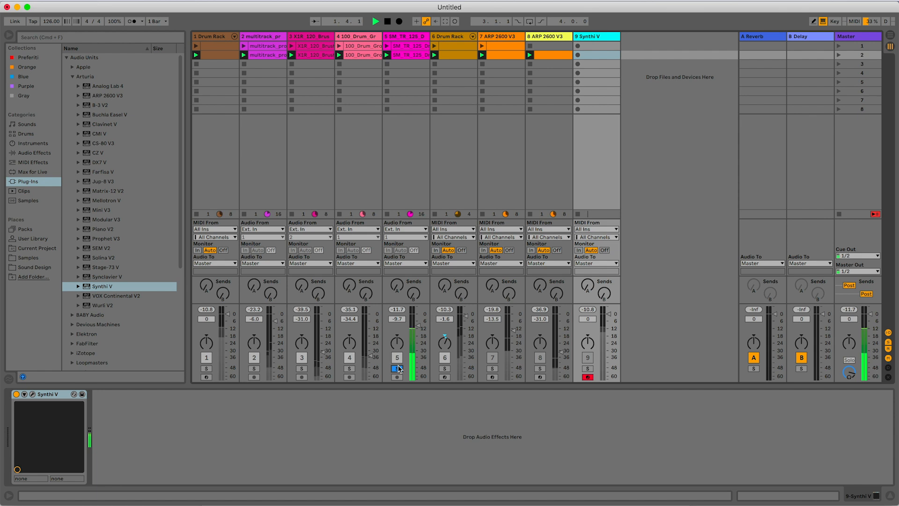
key("space")
left_click(443, 369)
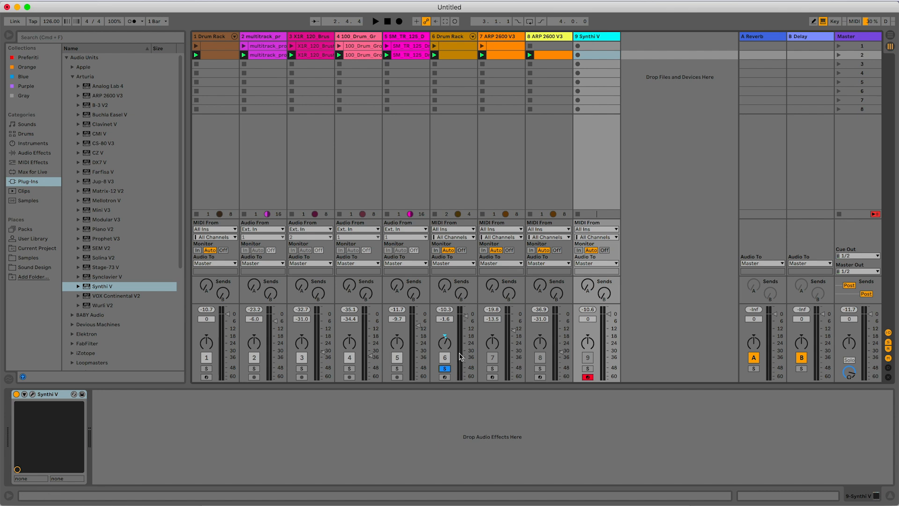
key("space")
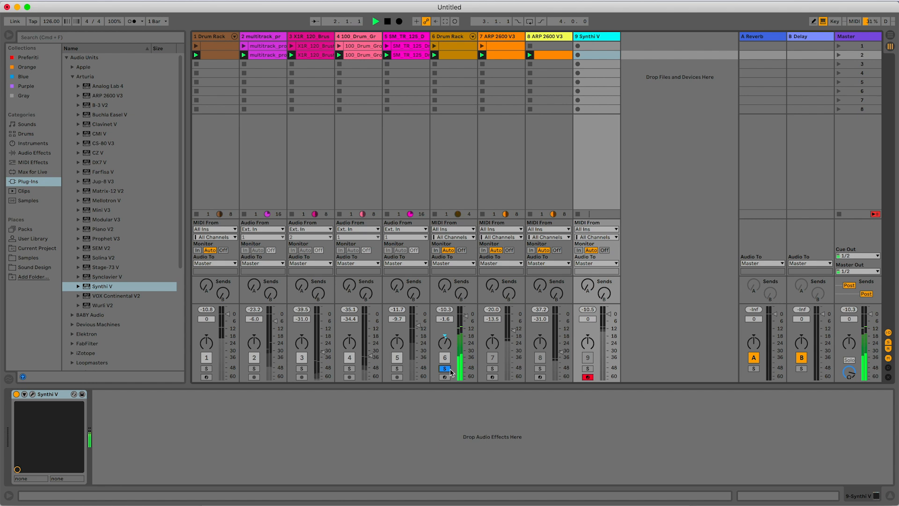
left_click(444, 369)
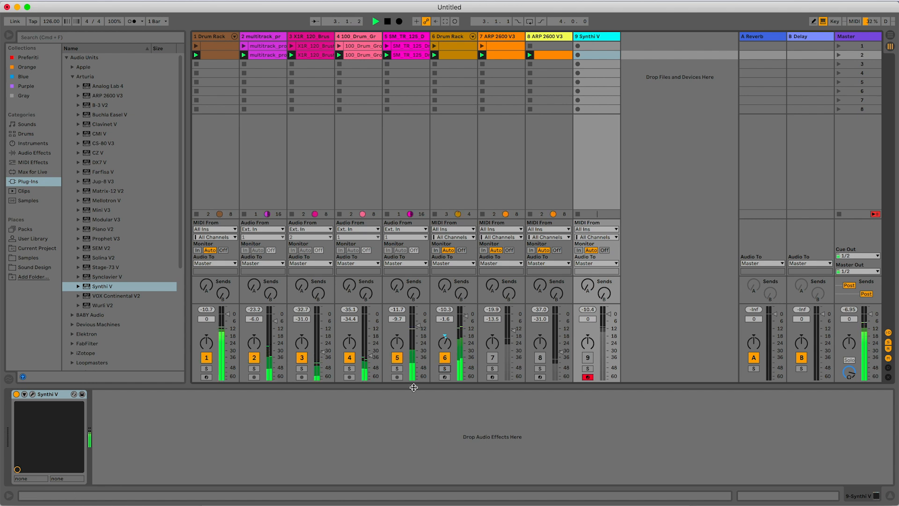
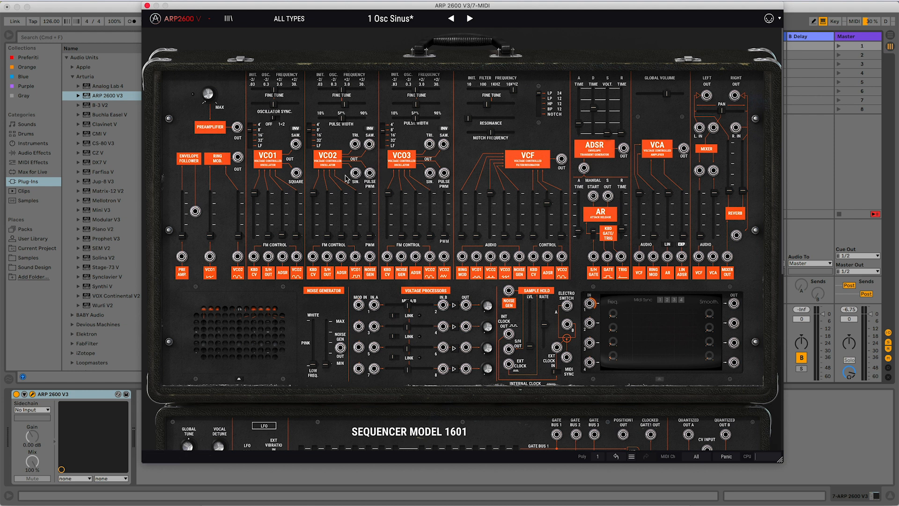
Step: Patch the ARP 2600 V3's VCO2 sine output into the VCF's VCO2 audio input and lower the filter's Audio In2 amount to 0.02
left_click_drag(357, 177, 490, 260)
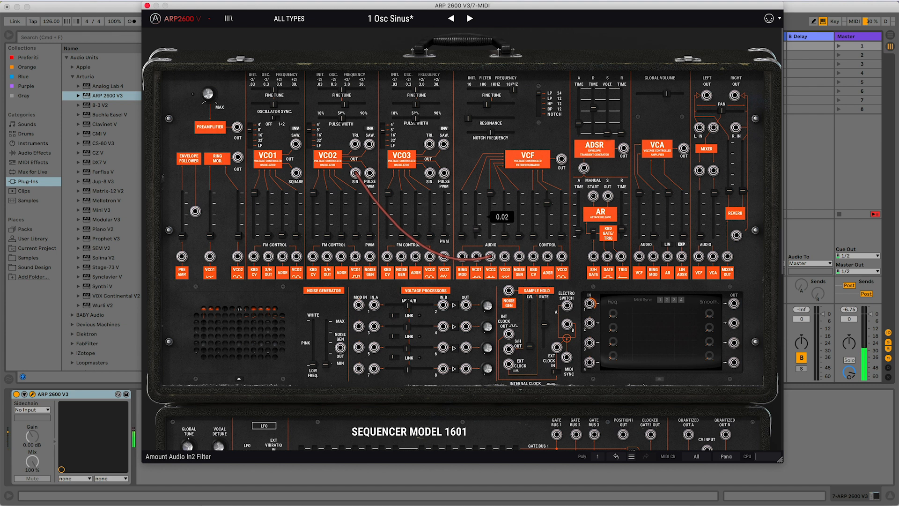
left_click_drag(476, 210, 476, 232)
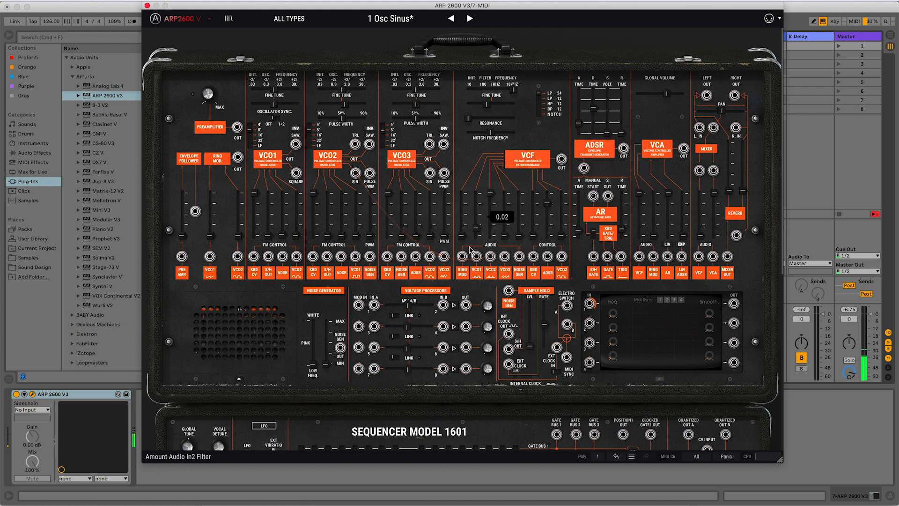
left_click_drag(468, 256, 491, 256)
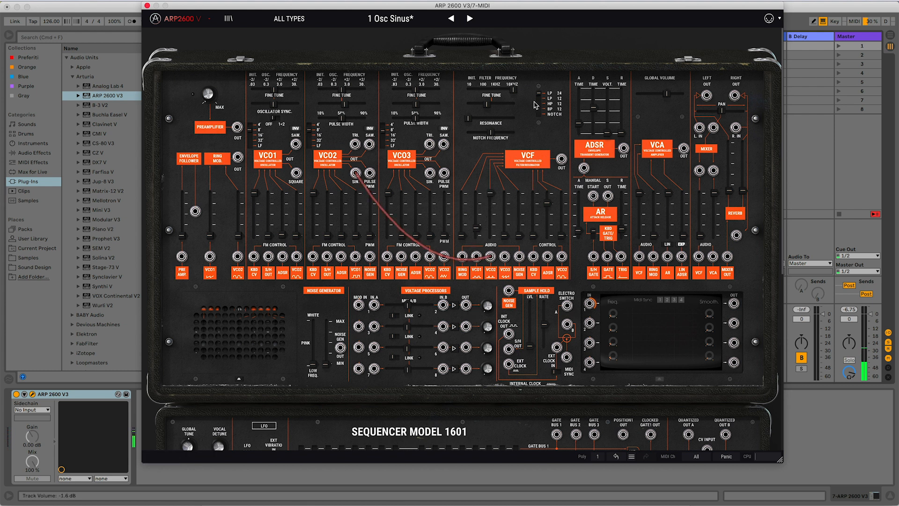
Step: Adjust the VCF filter frequency and raise the decay time of the ADSR envelope
mouse_move(518, 95)
mouse_move(518, 94)
left_mouse_down()
mouse_move(484, 91)
mouse_move(557, 88)
mouse_move(494, 90)
mouse_move(513, 91)
left_mouse_up()
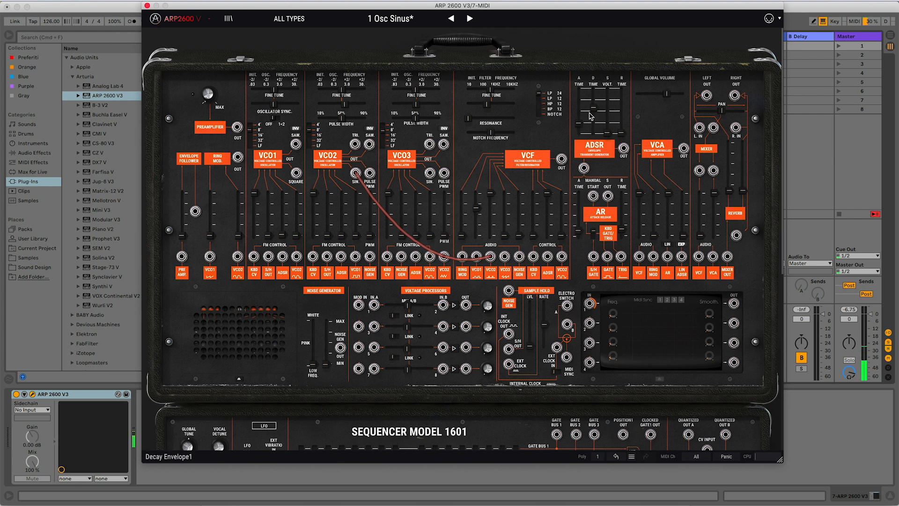
left_click_drag(579, 124, 594, 90)
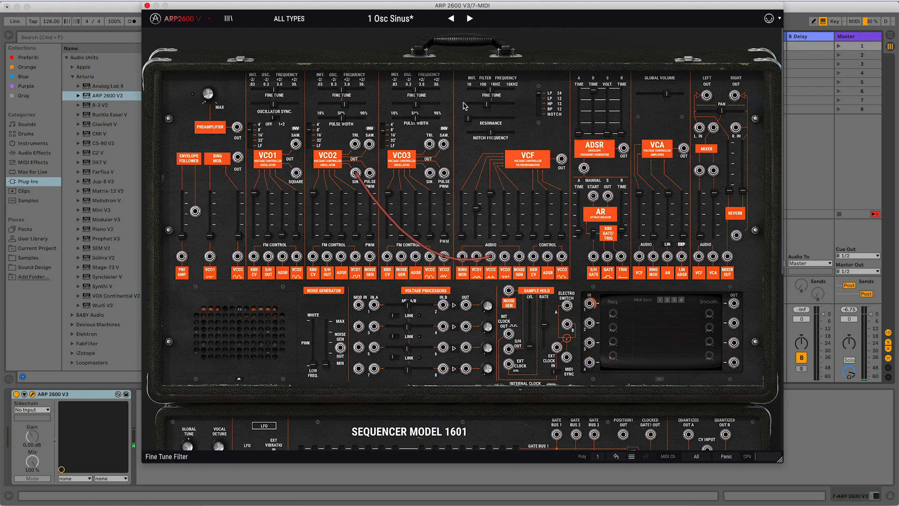
left_click_drag(490, 94, 507, 89)
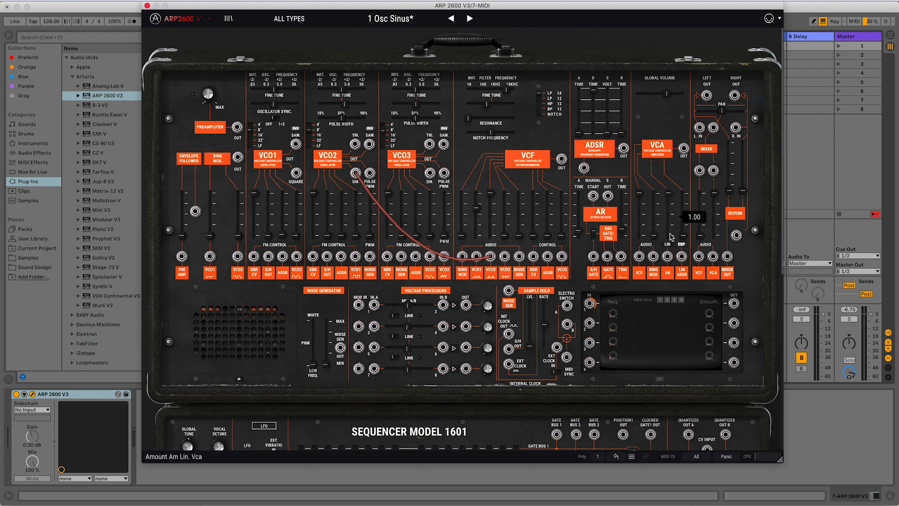
Step: Adjust the AR envelope's release to about 945.8 ms and lower the filter's Audio In2 amount
left_click_drag(623, 223, 630, 158)
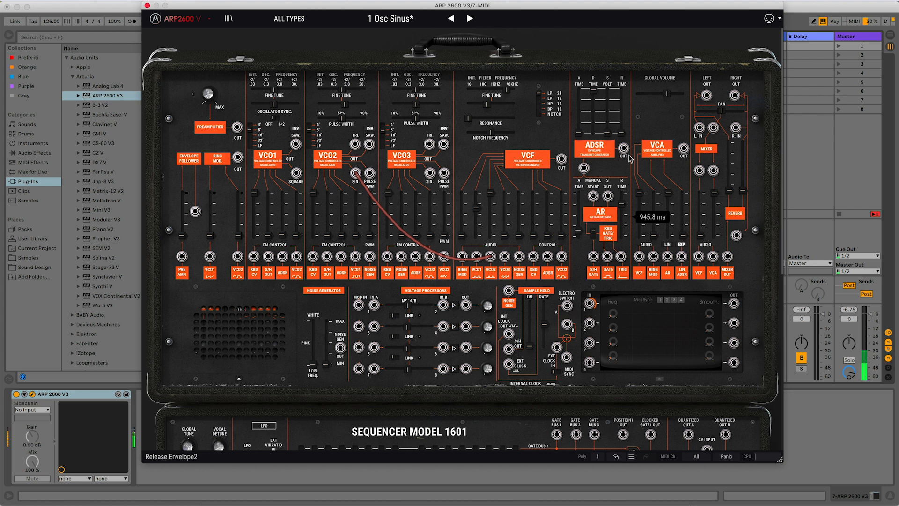
left_click_drag(630, 165, 632, 186)
left_click_drag(480, 210, 480, 228)
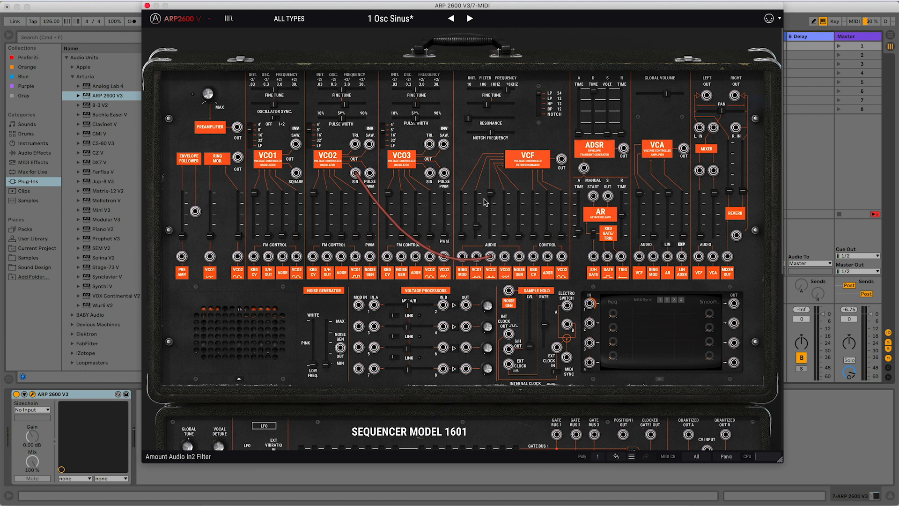
mouse_move(479, 228)
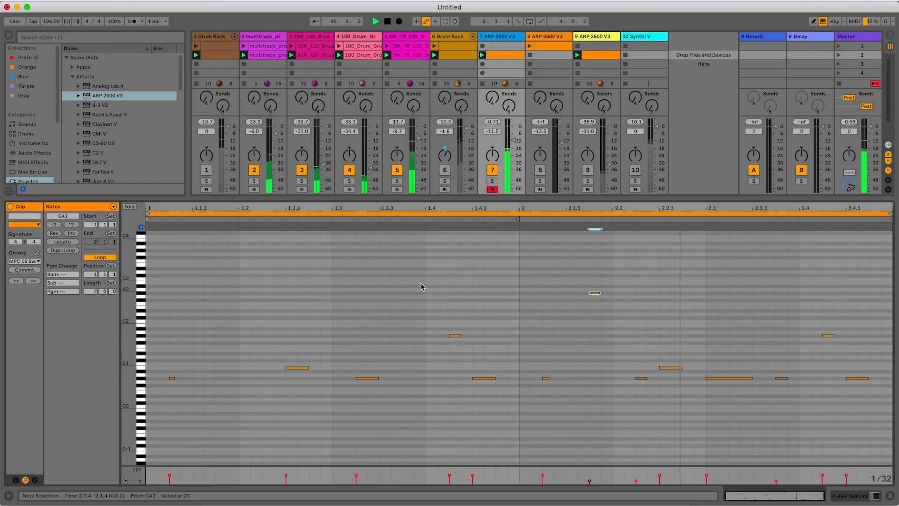
Step: Add an F#2 note at 1.3.4 in the track 7 clip and turn track 1 back on
double_click(407, 303)
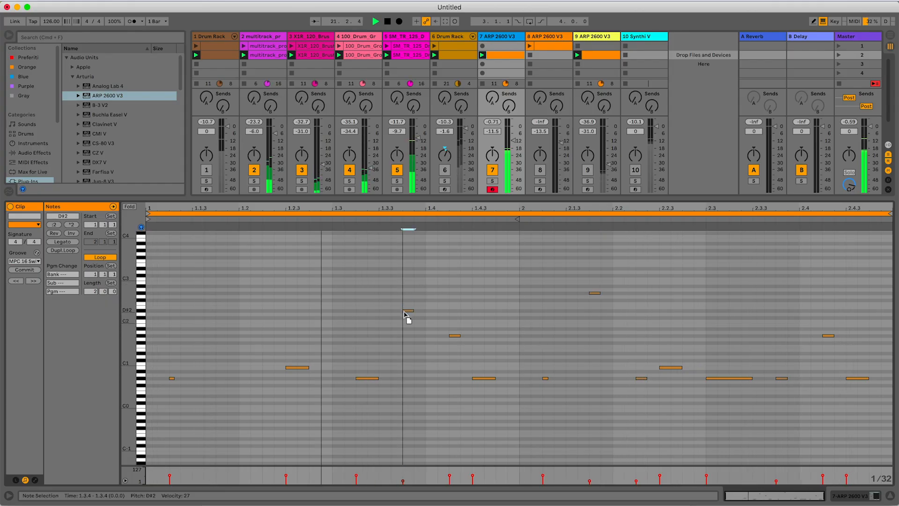
key("Up")
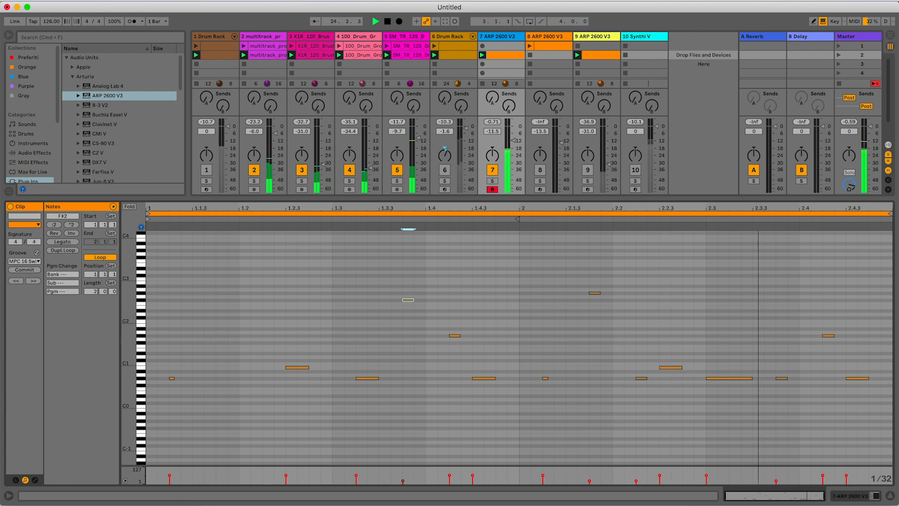
left_click(890, 495)
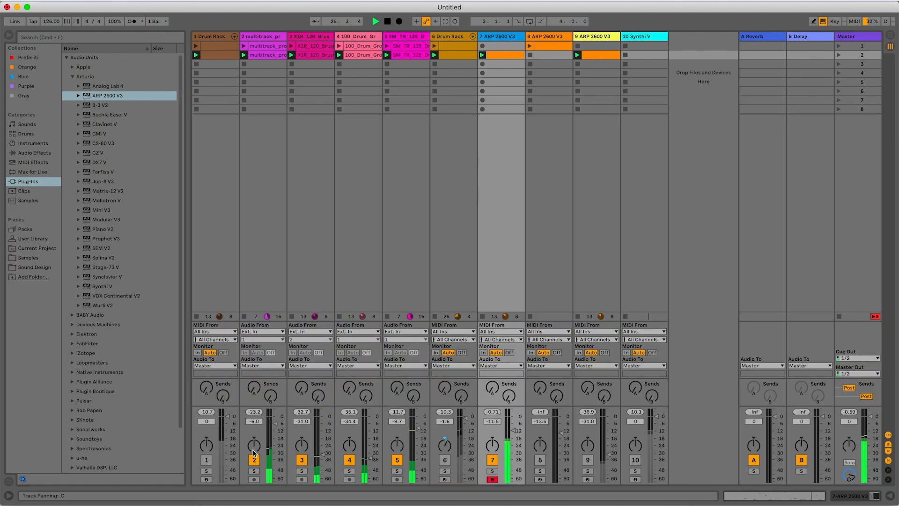
left_click(208, 462)
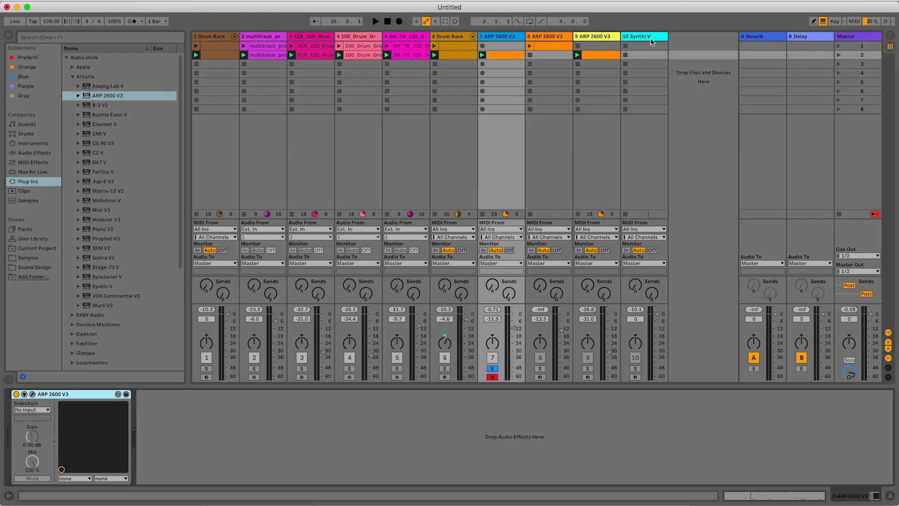
Step: Insert a new MIDI track after track 7, load SEM V2 on it and reposition the plug-in window
left_click(650, 41)
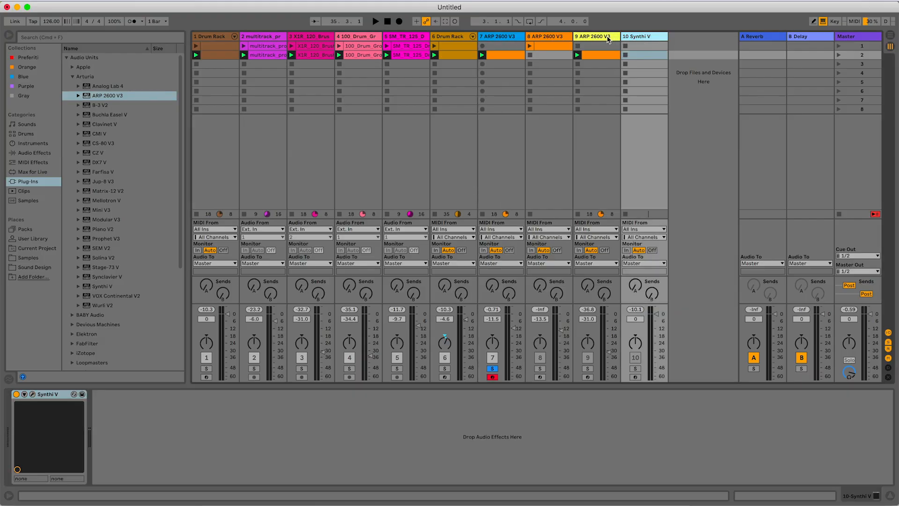
left_click(509, 37)
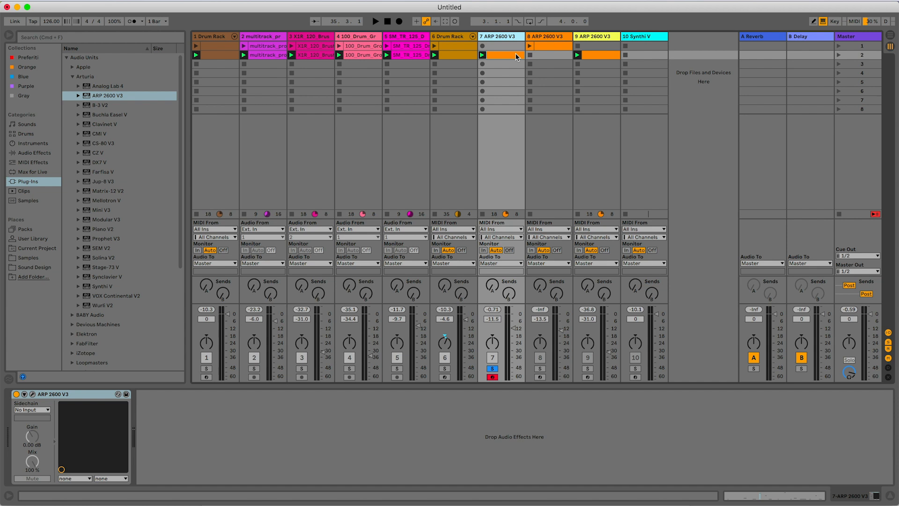
key("super+shift+t")
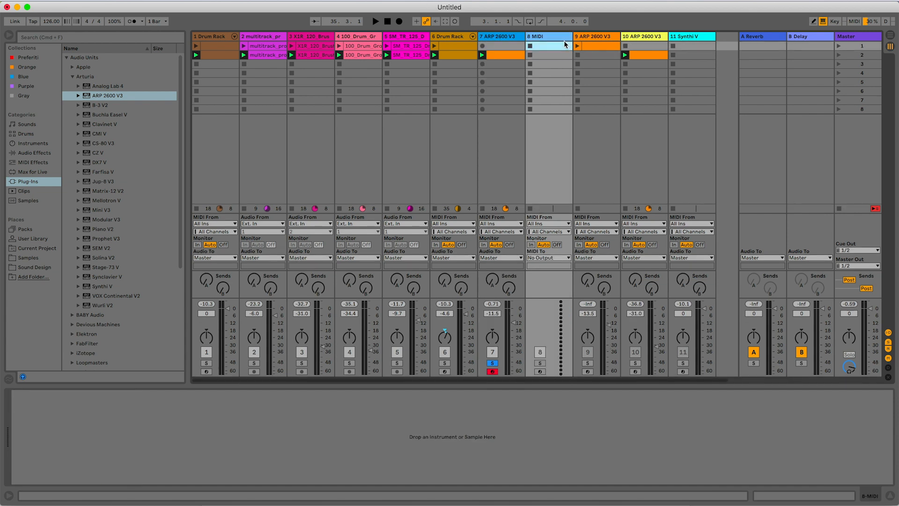
double_click(102, 248)
left_click_drag(498, 16, 449, 19)
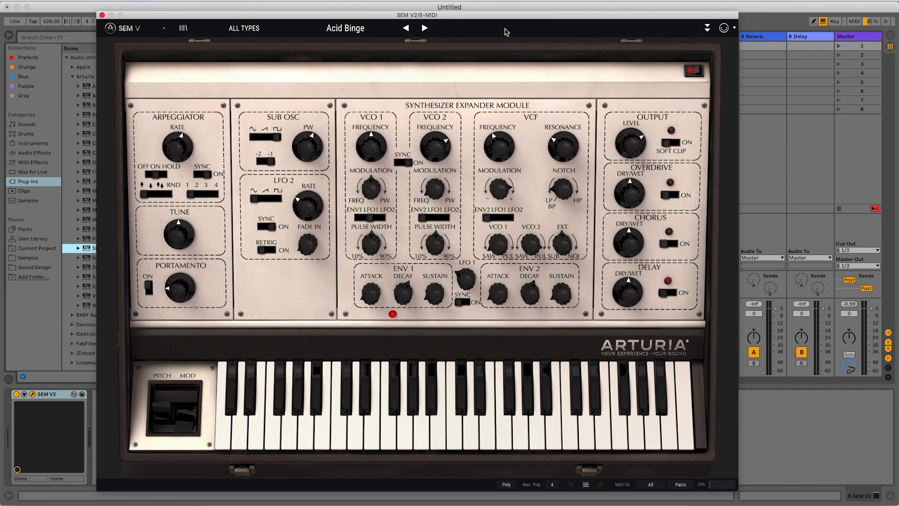
left_click_drag(508, 19, 509, 311)
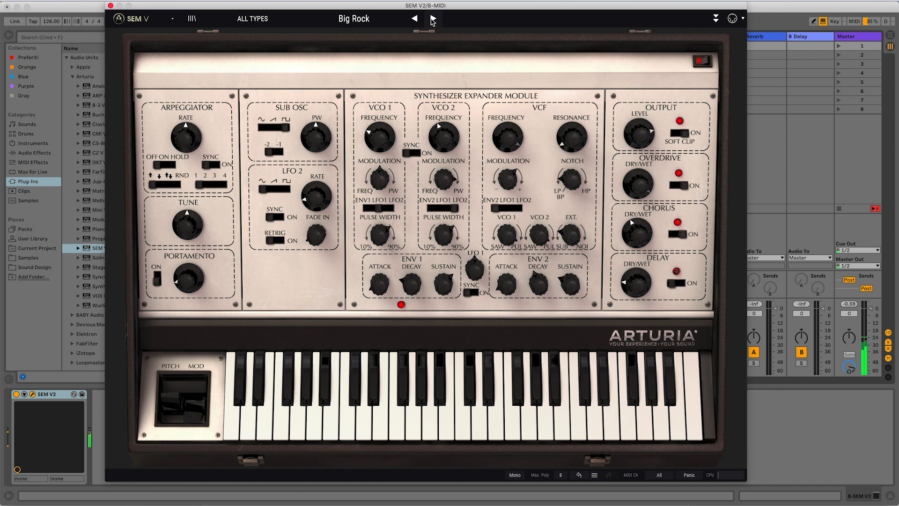
Step: Step through the SEM V2 presets, choose Daytime and play a test note
left_click(432, 19)
left_click(433, 19)
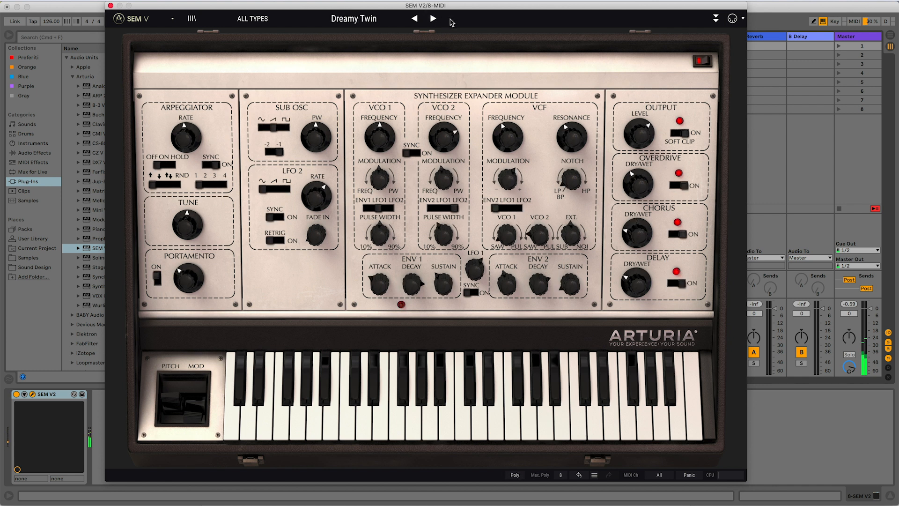
left_click(433, 19)
left_click(433, 19)
left_click(433, 20)
left_click(433, 20)
left_click(434, 20)
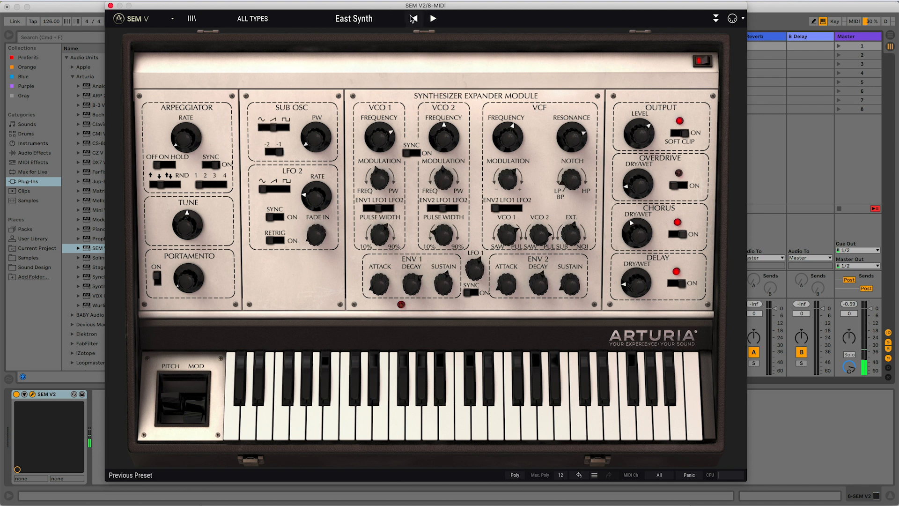
left_click(413, 20)
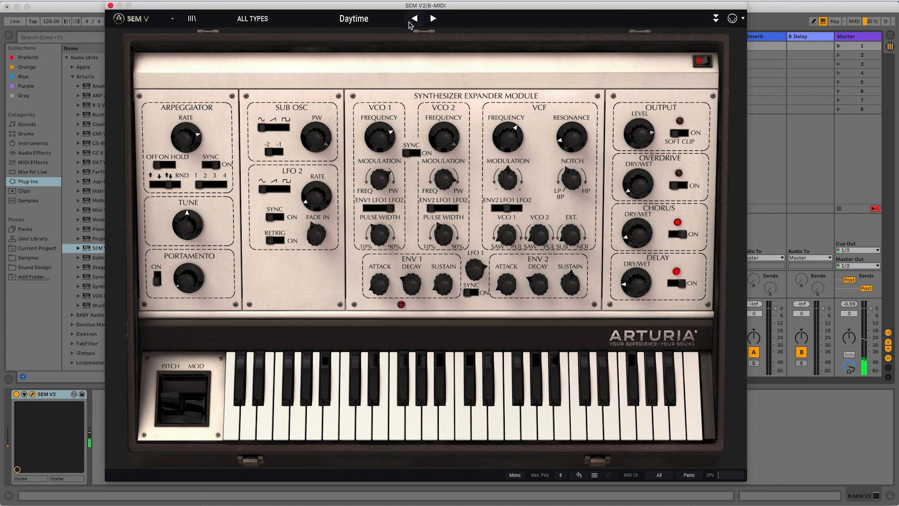
key("z")
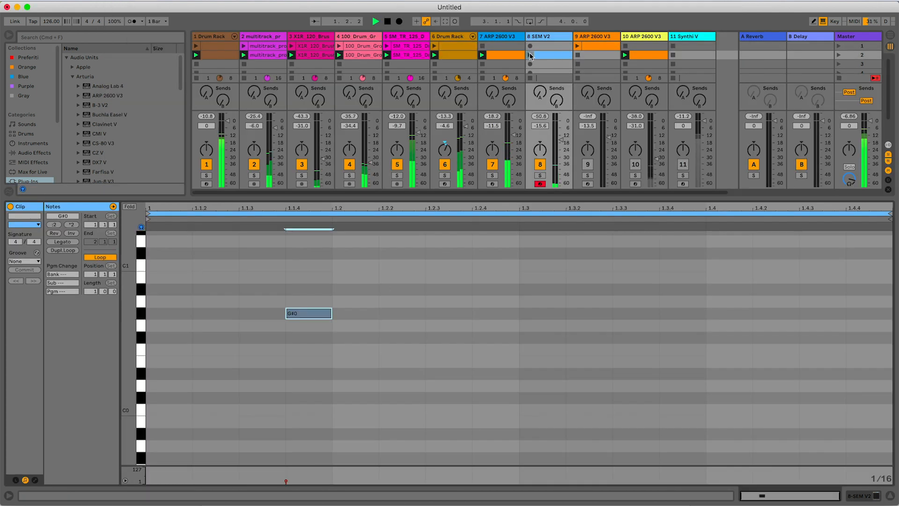
Step: Launch the SEM V2 clip on track 8 and add an F#0 note at 1.2.3
left_click(531, 55)
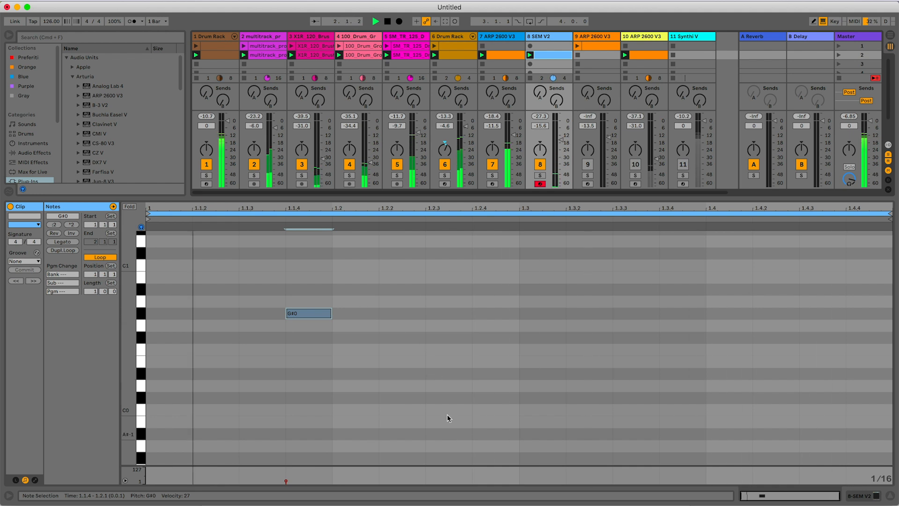
double_click(443, 386)
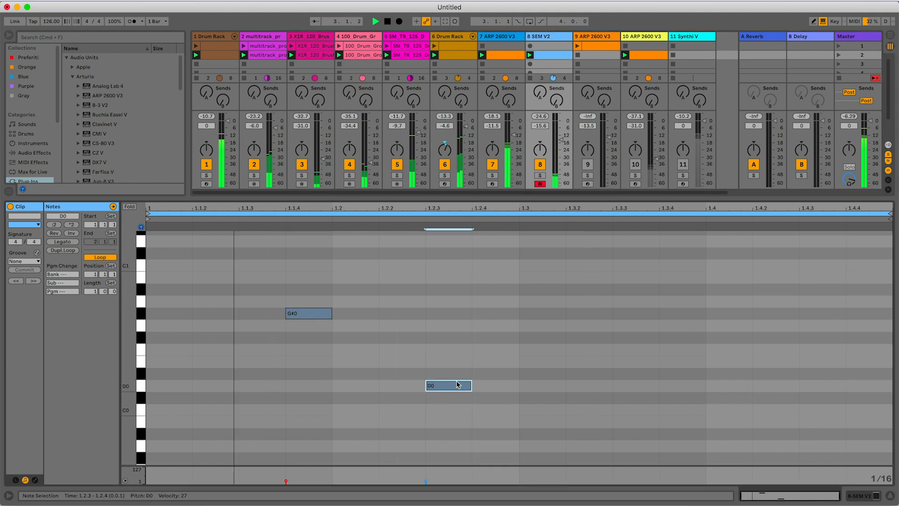
key("Up")
key("Up")
key("Up")
key("Up")
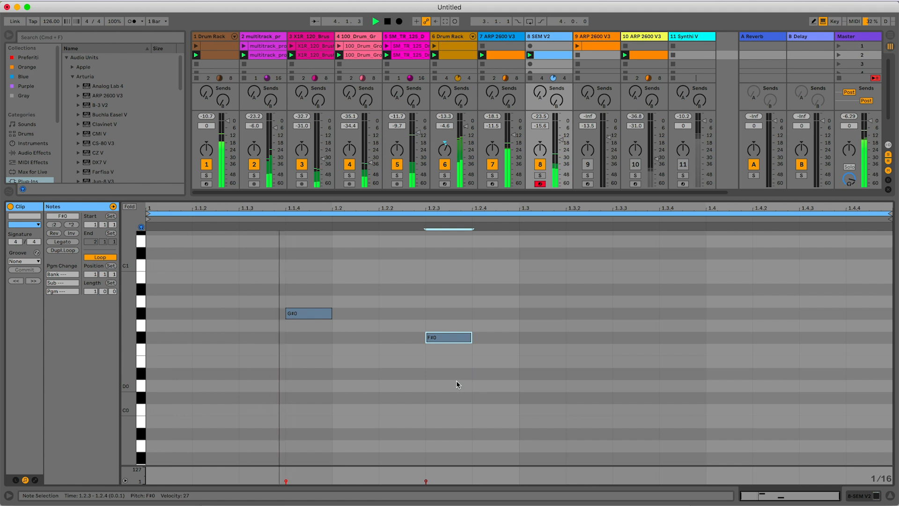
Step: Move the F#0 note to 1.2.4 and add F#0 and D0 notes at 1.4.3 in the track 8 clip
key("Right")
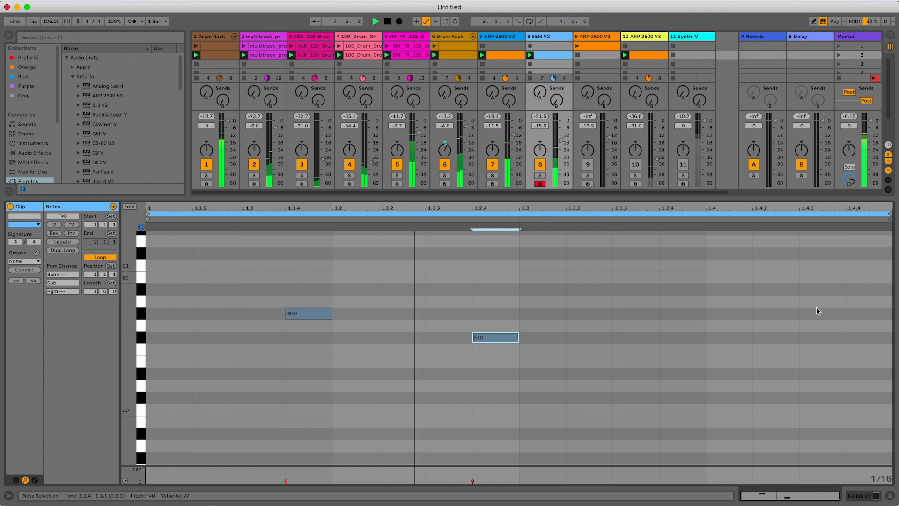
double_click(823, 340)
double_click(821, 385)
left_click_drag(773, 310, 772, 418)
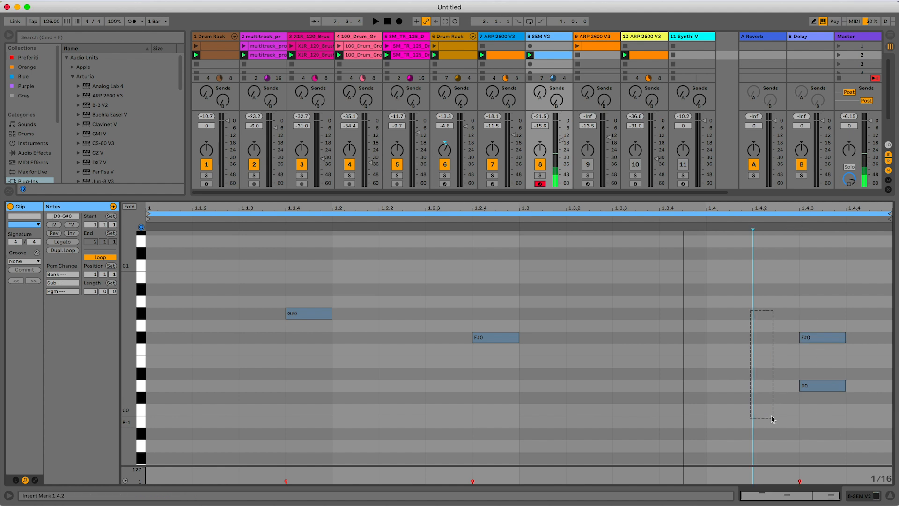
left_click(823, 388)
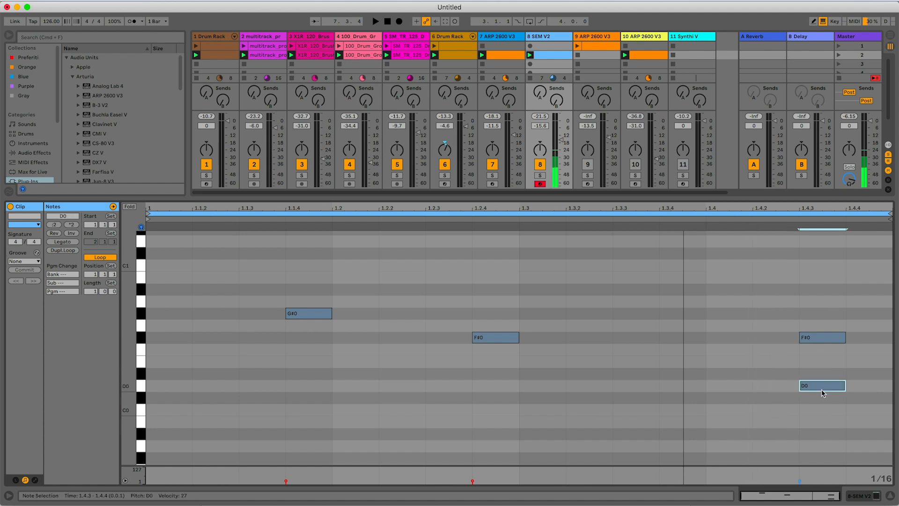
left_click(813, 338)
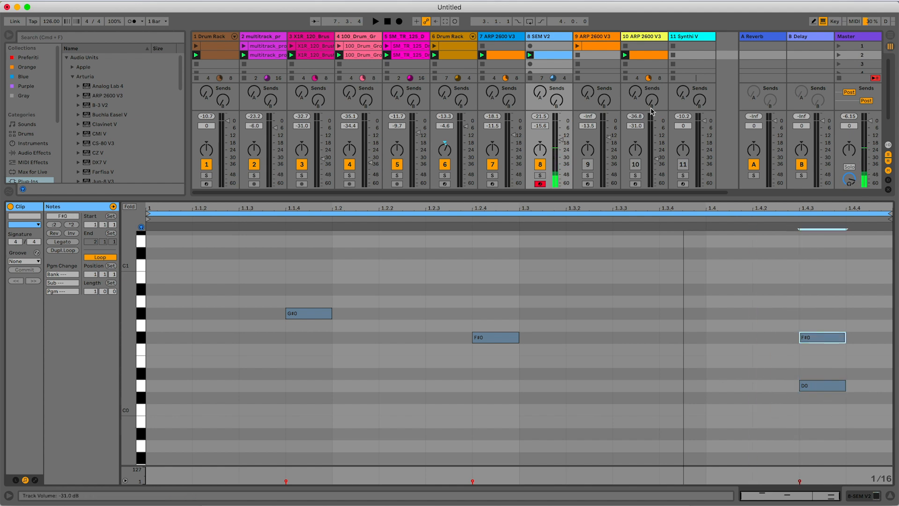
Step: Open the SEM V2 instrument on track 8 and switch its voice mode from Mono to Poly
double_click(560, 37)
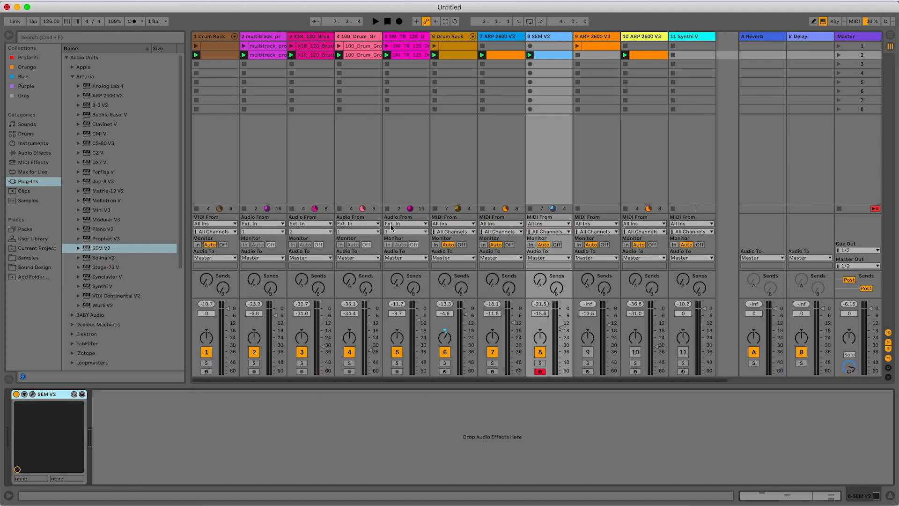
left_click(32, 394)
left_click(515, 475)
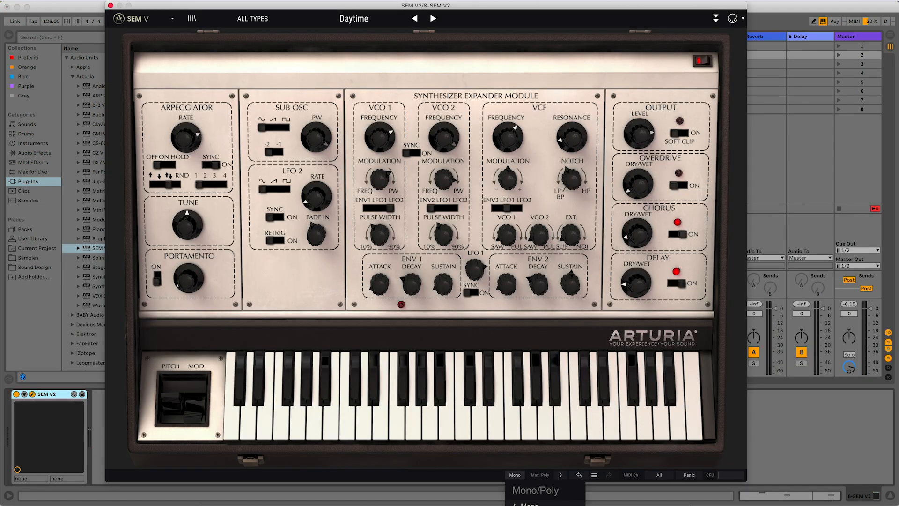
left_click(530, 504)
Step: Rework the notes at 1.4.3 into a G#0, B0 and D#1 chord and start playback
mouse_move(813, 325)
left_mouse_down()
mouse_move(799, 422)
mouse_move(747, 421)
mouse_move(784, 424)
left_mouse_up()
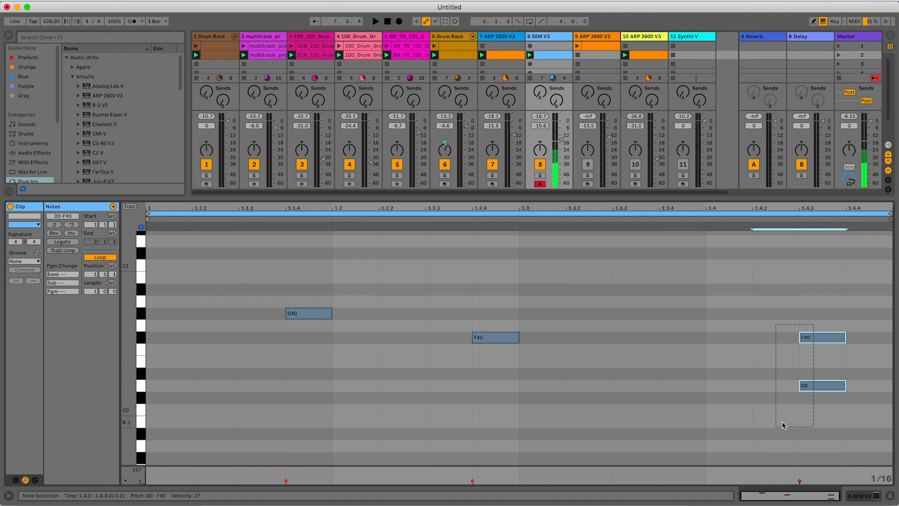
left_click(785, 422)
left_click_drag(819, 389, 823, 287)
left_click_drag(772, 270, 766, 344)
left_click(823, 318)
left_click_drag(827, 292, 832, 277)
left_click_drag(720, 250, 755, 372)
left_click(829, 277)
left_click_drag(829, 277, 824, 234)
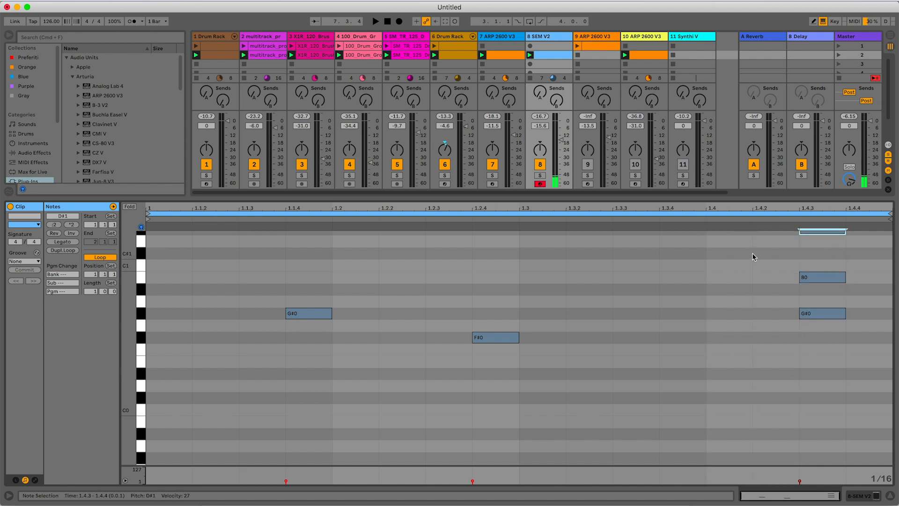
scroll(747, 260, "up", 4)
left_click_drag(747, 260, 838, 429)
key("space")
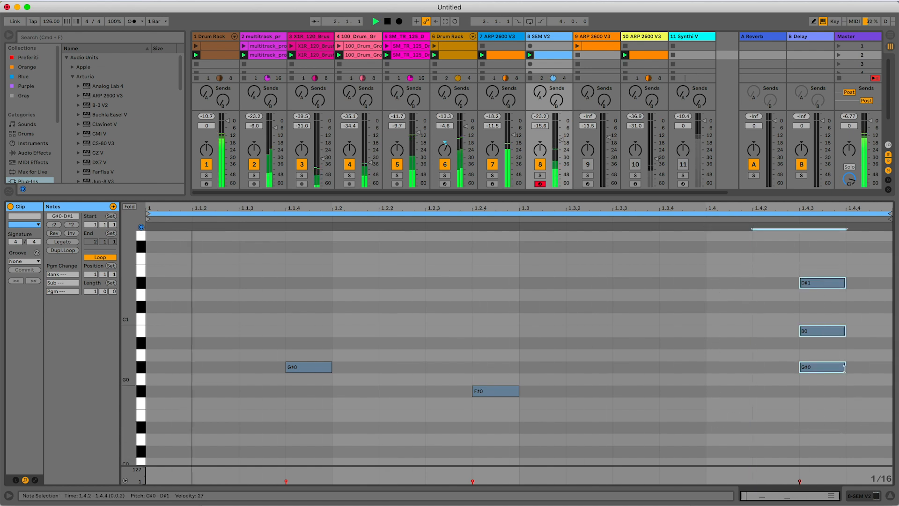
Step: Set the SEM V2 clip's loop length to 2 bars and select its F#0 note and chord
left_click(891, 496)
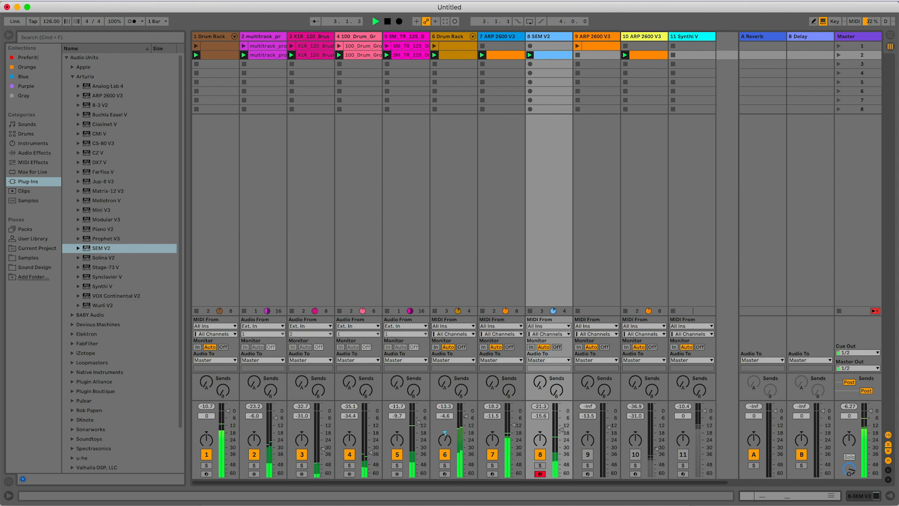
double_click(554, 56)
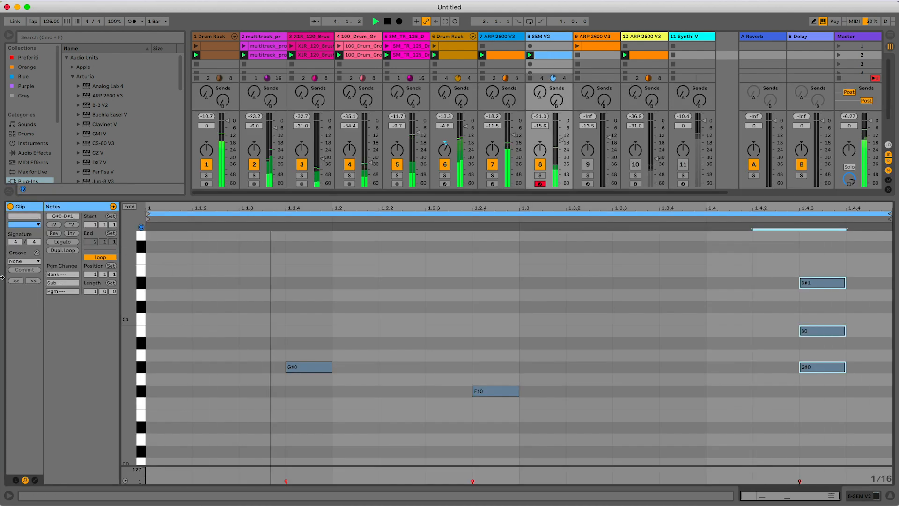
left_click(93, 293)
key("Up")
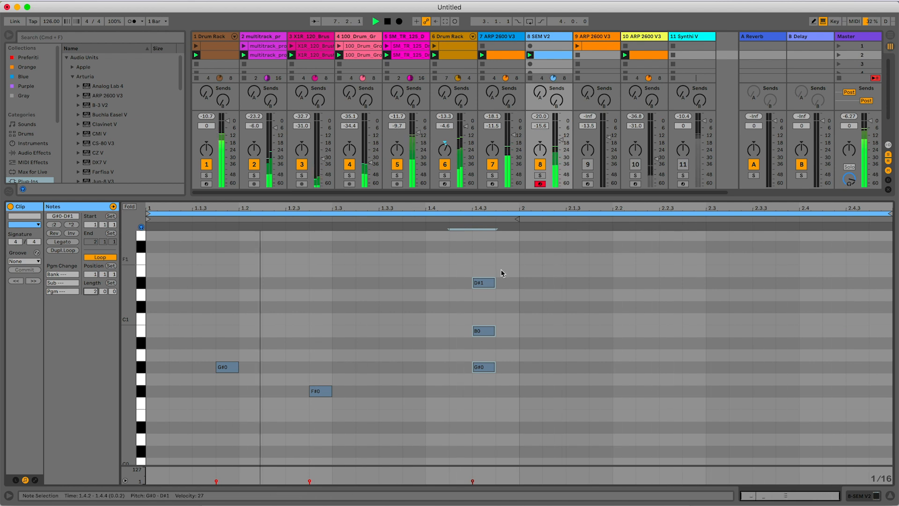
left_click_drag(516, 267, 308, 398)
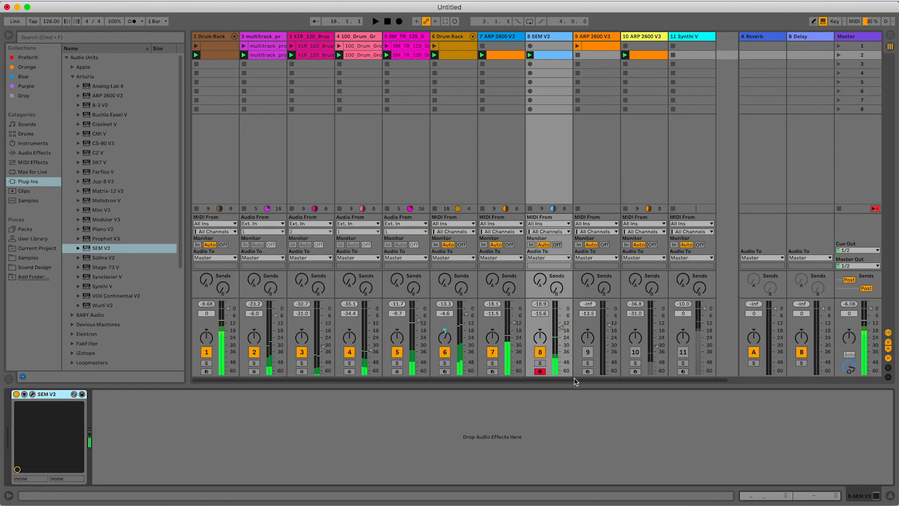
Step: Solo track 8, reopen the SEM V2 instrument and reposition its plug-in window
left_click(541, 364)
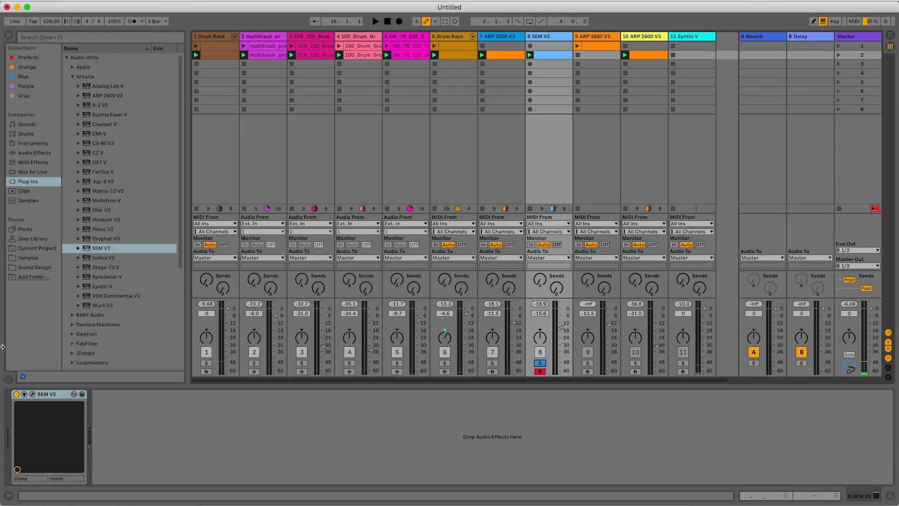
left_click(33, 395)
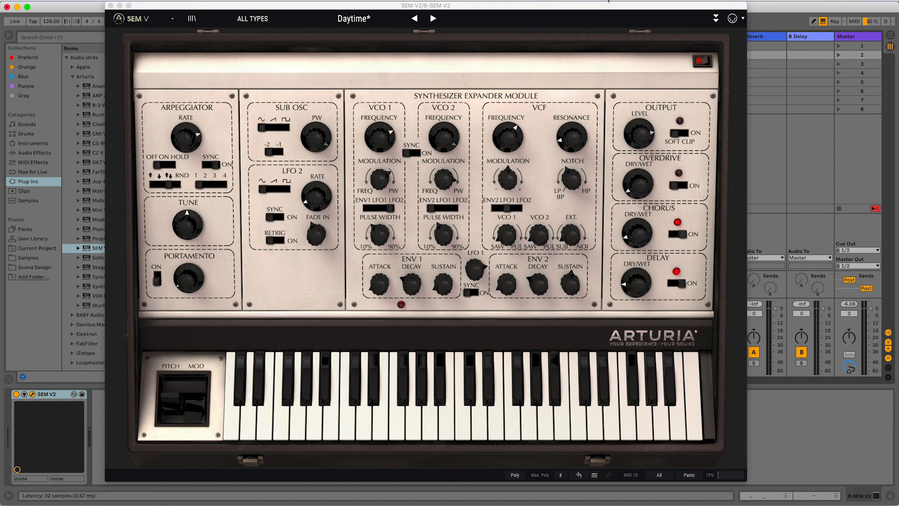
left_click_drag(611, 10, 659, 201)
left_click_drag(569, 233, 377, 21)
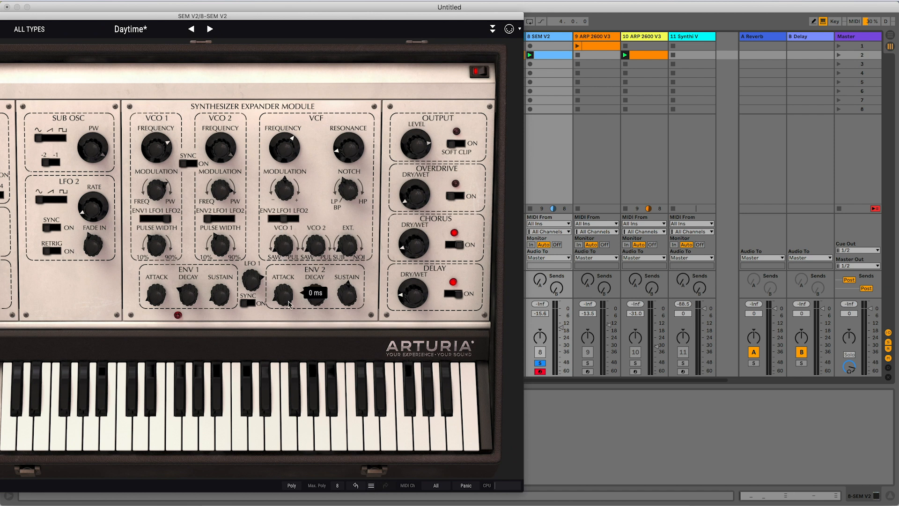
Step: Set the SEM V2 filter to 100% low-pass at about 3879 Hz and adjust the Env 2 decay and VCF modulation amount
left_click_drag(284, 147, 287, 162)
mouse_move(347, 196)
left_mouse_down()
mouse_move(346, 180)
mouse_move(346, 201)
mouse_move(355, 186)
mouse_move(347, 193)
left_mouse_up()
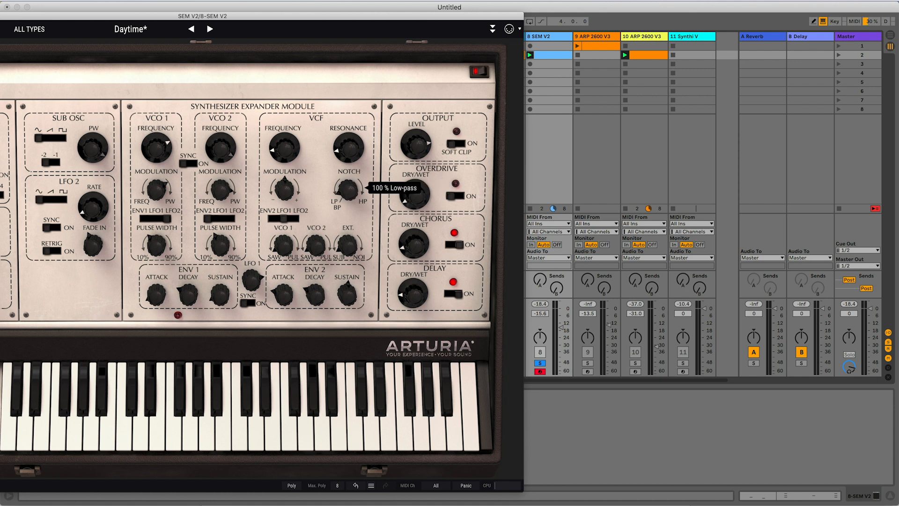
left_click_drag(280, 149, 280, 131)
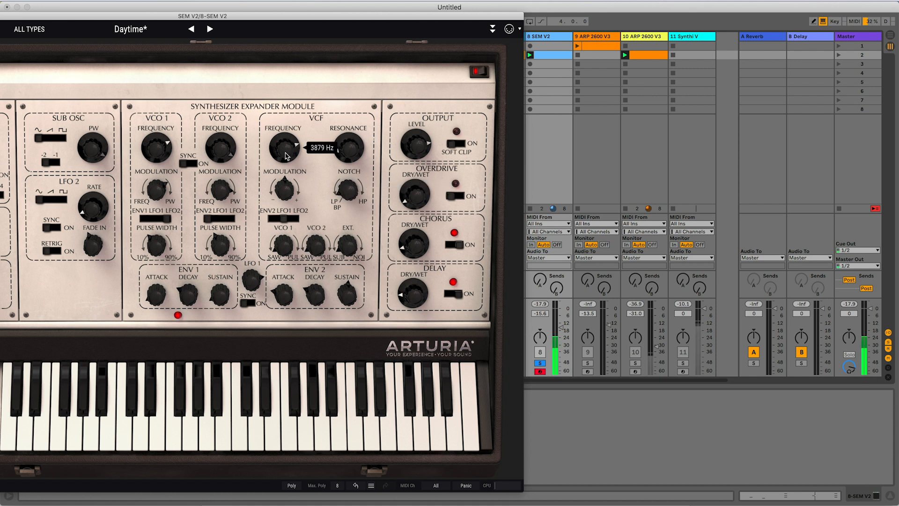
left_click_drag(315, 289, 314, 281)
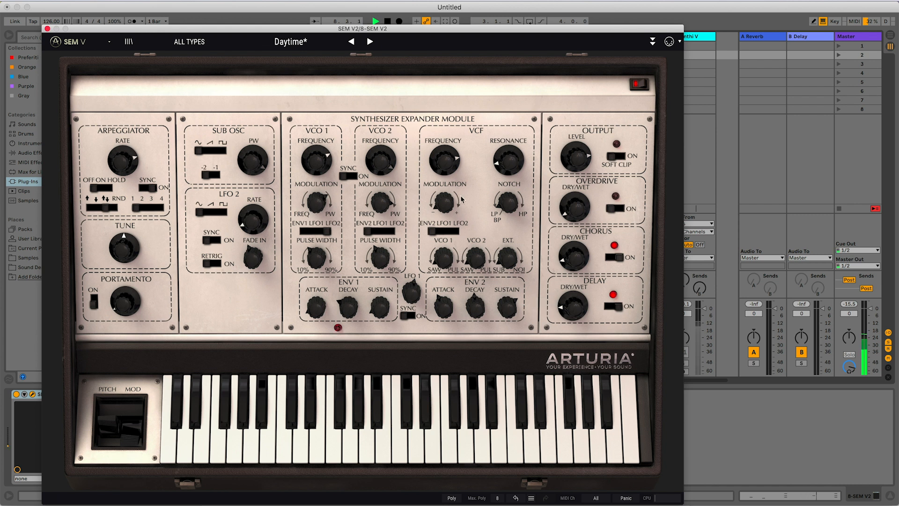
left_click_drag(446, 197, 446, 206)
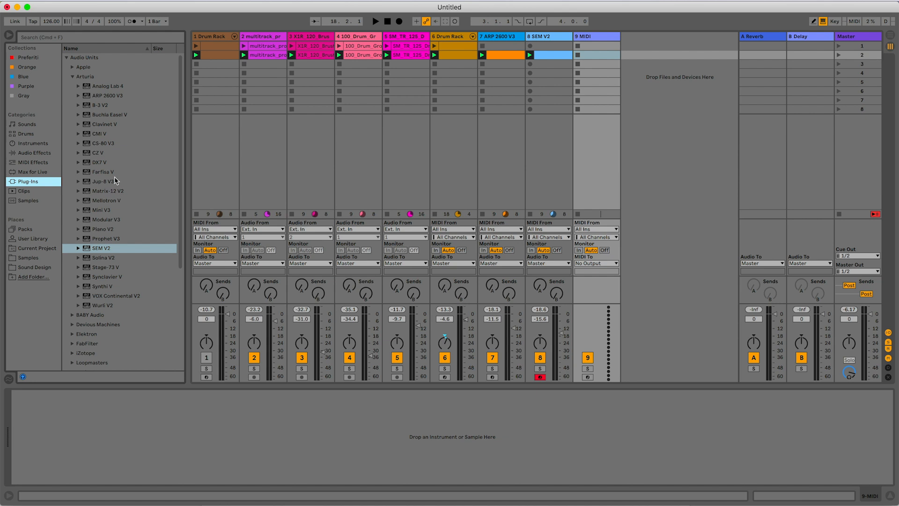
Step: Load CZ V on the new MIDI track 9, play a test note and reposition the plug-in window
left_click(96, 154)
key("Return")
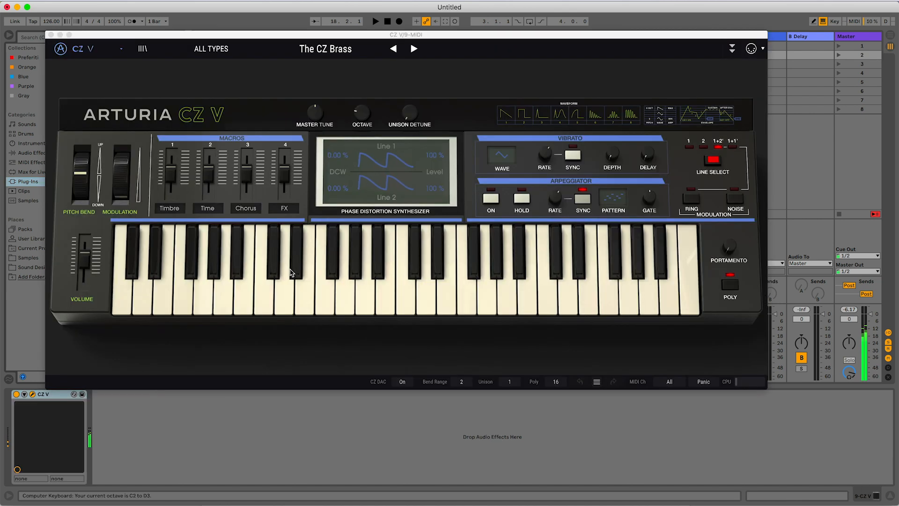
left_click(386, 281)
left_click_drag(254, 36, 235, 345)
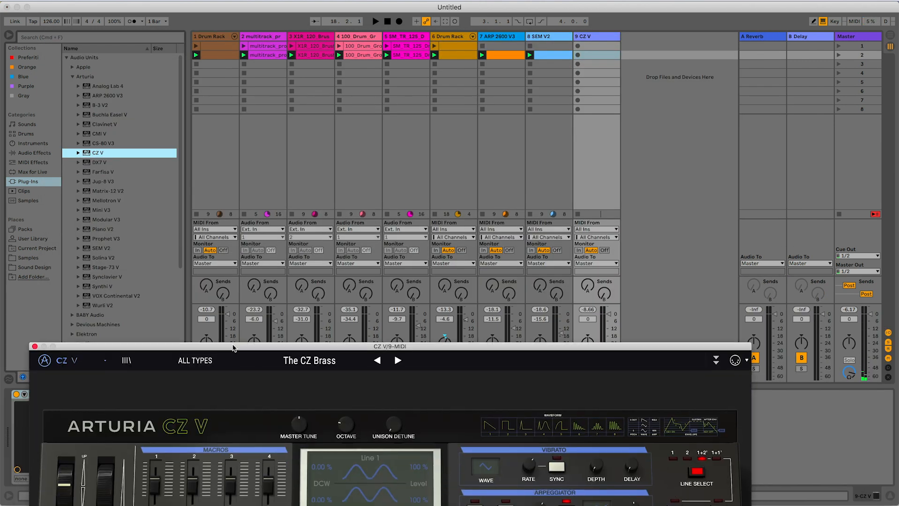
Step: Audition CZ V Percussion presets such as Hard Pump Kick and Rim Machine, choose Plastic Perc and play test notes
left_click(371, 71)
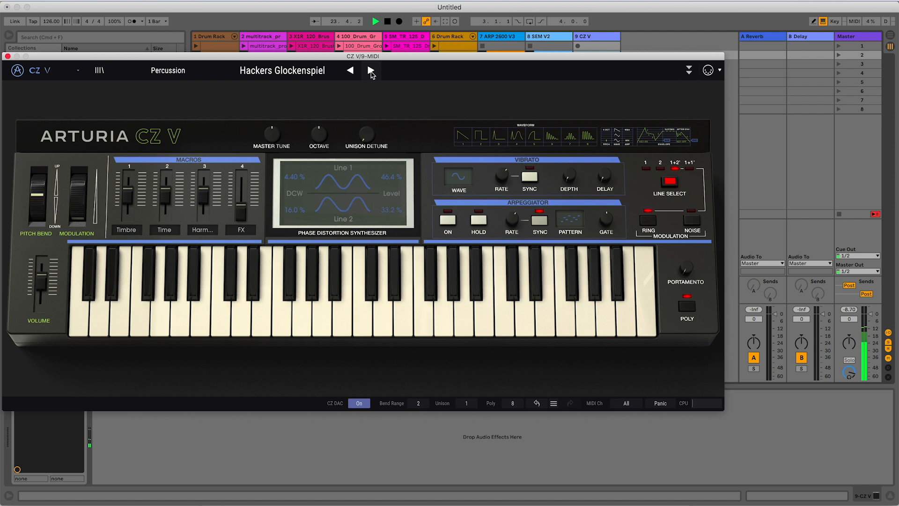
left_click(371, 70)
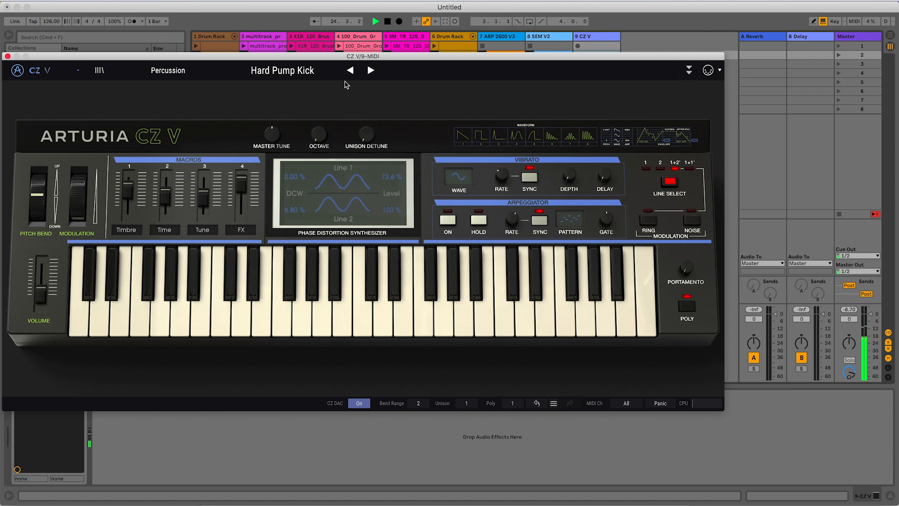
left_click(307, 74)
left_click(277, 398)
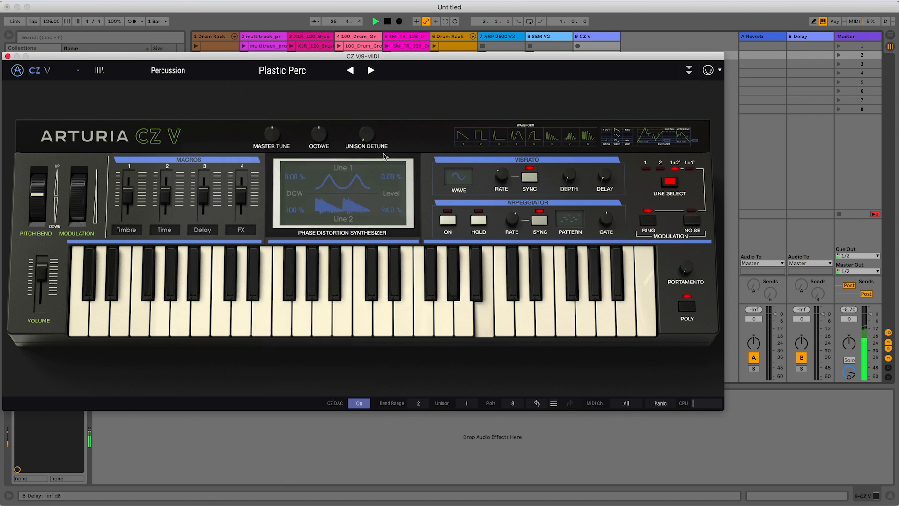
left_click(371, 69)
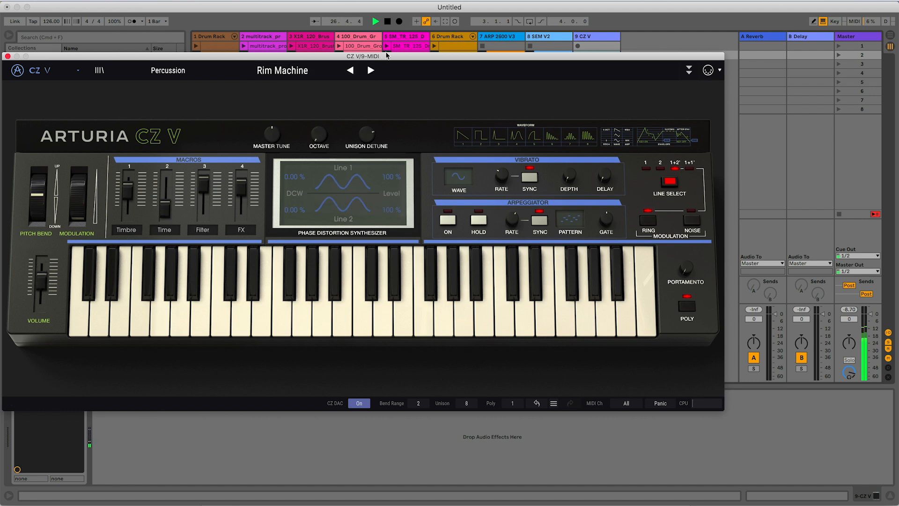
left_click_drag(387, 59, 507, 51)
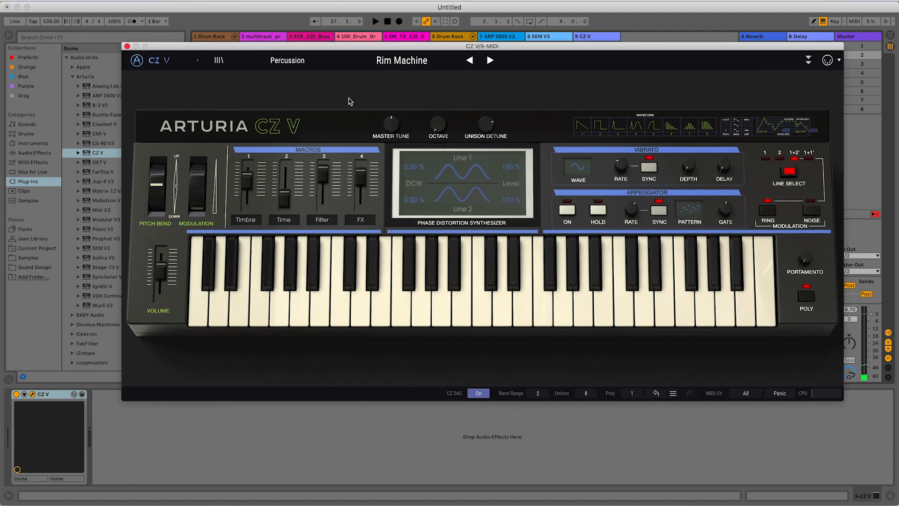
left_click(468, 60)
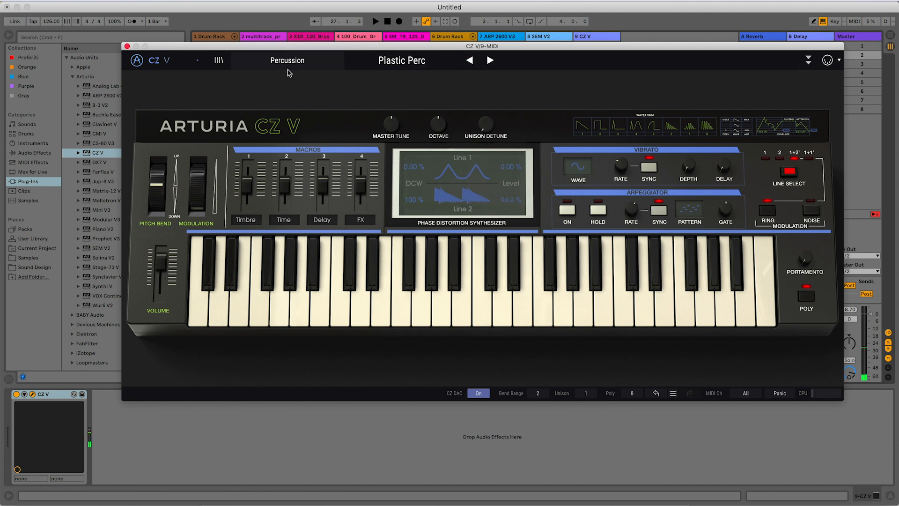
key("s")
key("z")
key("s")
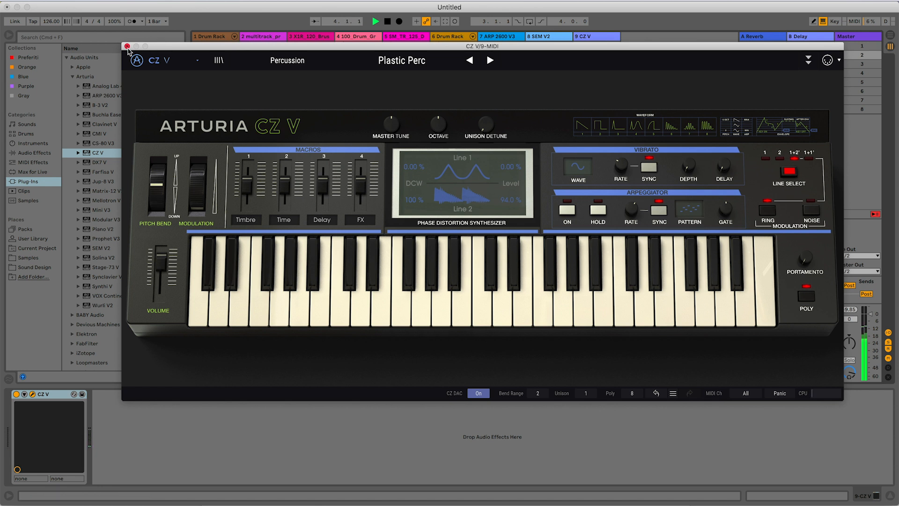
Step: Close the CZ V window and add an Auto Filter audio effect after the instrument on track 9
left_click(127, 46)
left_click(33, 143)
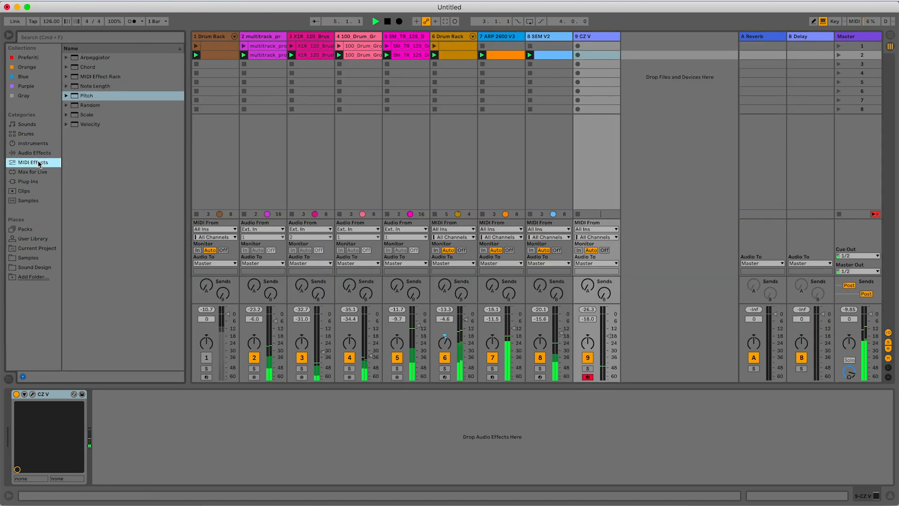
left_click(35, 154)
left_click_drag(99, 78, 218, 449)
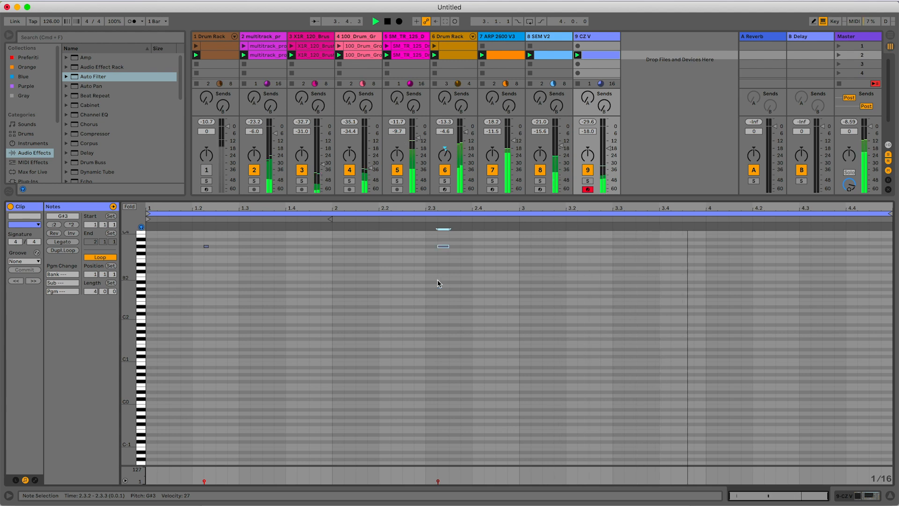
Step: Raise the note at 2.3.2 in the CZ V clip to G#4 and lower the track 9 Delay's filter frequency
key("shift+Up")
key("shift+Up")
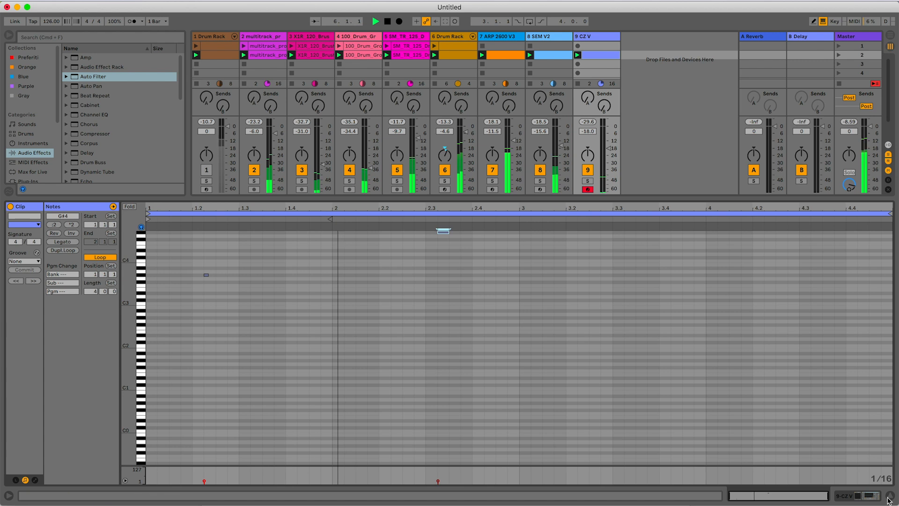
left_click(890, 496)
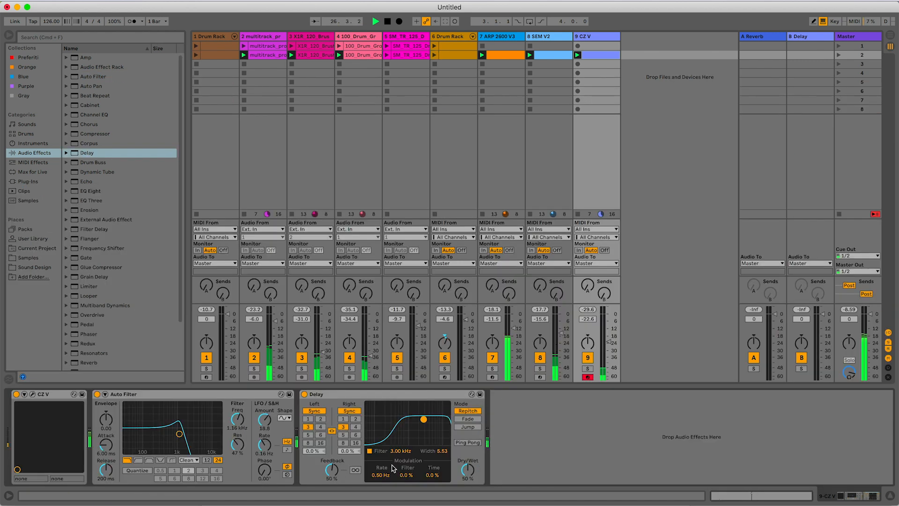
left_click_drag(420, 419, 379, 417)
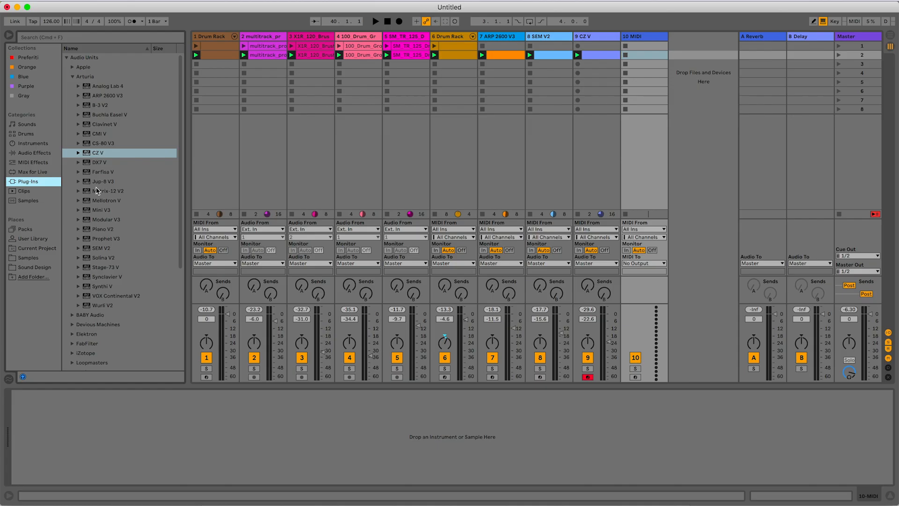
Step: Load CS-80 V3 on track 10, audition presets such as Syncsweep, Base Steppin and Lunar, choose Moon Traveler and close the plug-in window
double_click(103, 143)
left_click(468, 140)
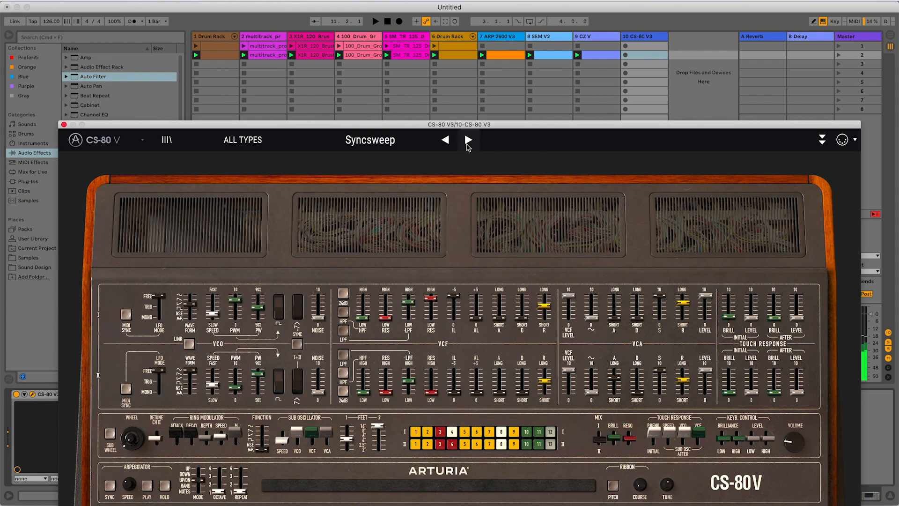
left_click(467, 140)
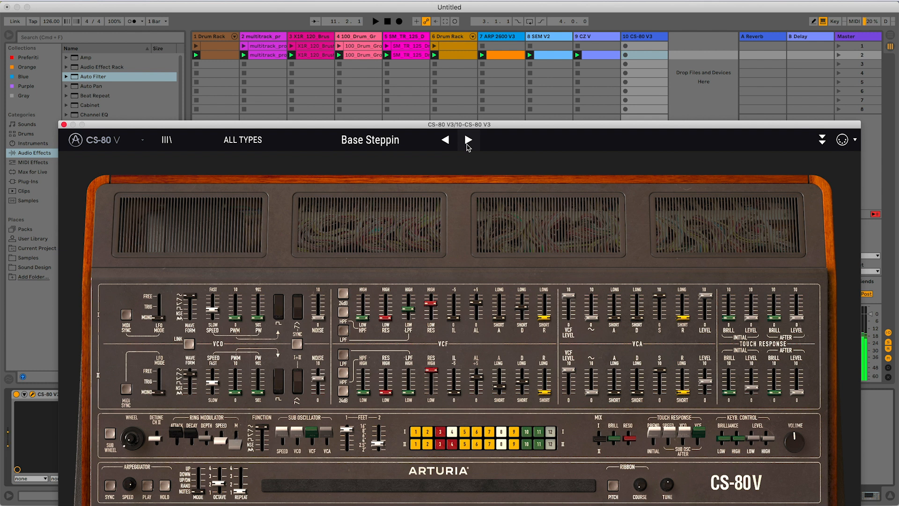
left_click(468, 140)
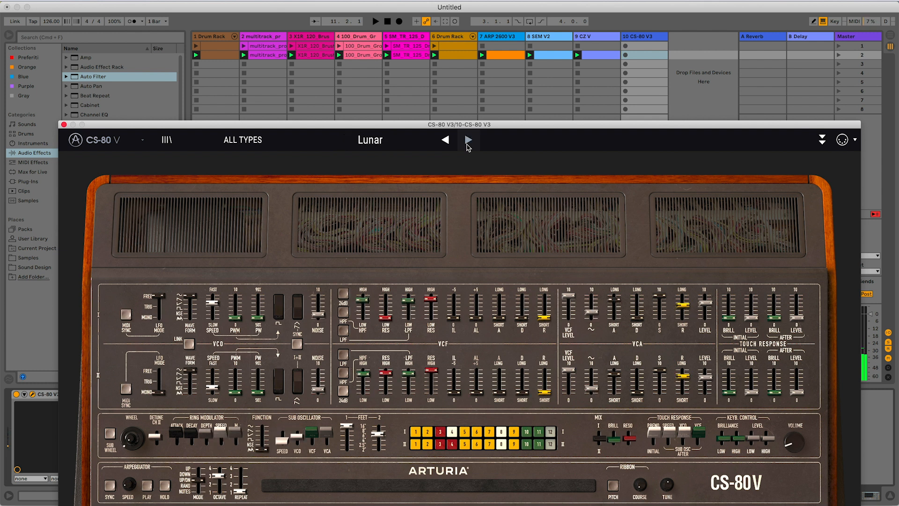
left_click(467, 145)
left_click(468, 146)
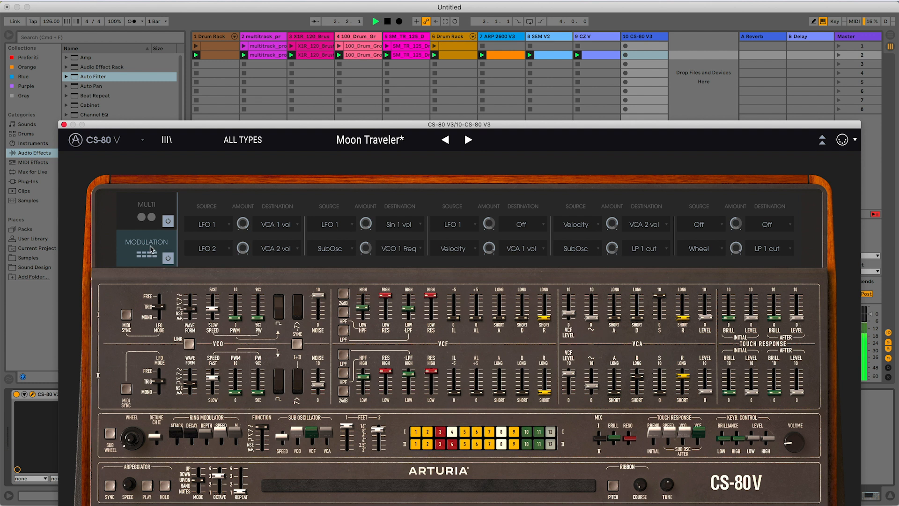
left_click(64, 124)
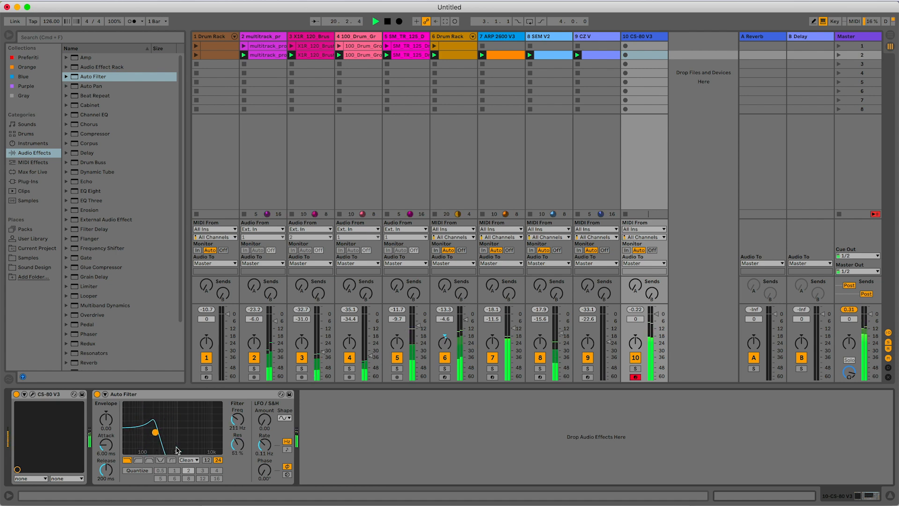
Step: Create a MIDI clip in scene 2 of the CS-80 V3 track, launch it and draw a G#3 note from 1.1.1 to 1.1.4
key("super+shift+m")
double_click(161, 246)
key("space")
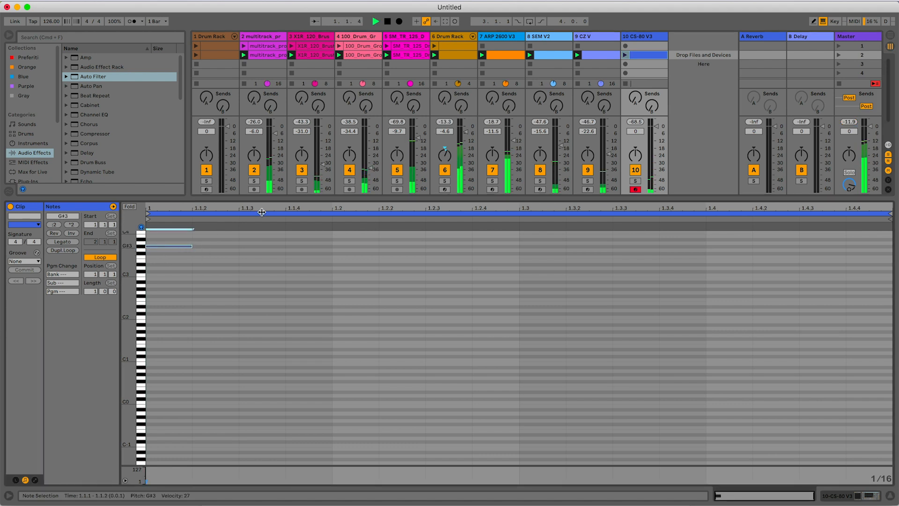
left_click(625, 55)
key("space")
key("space")
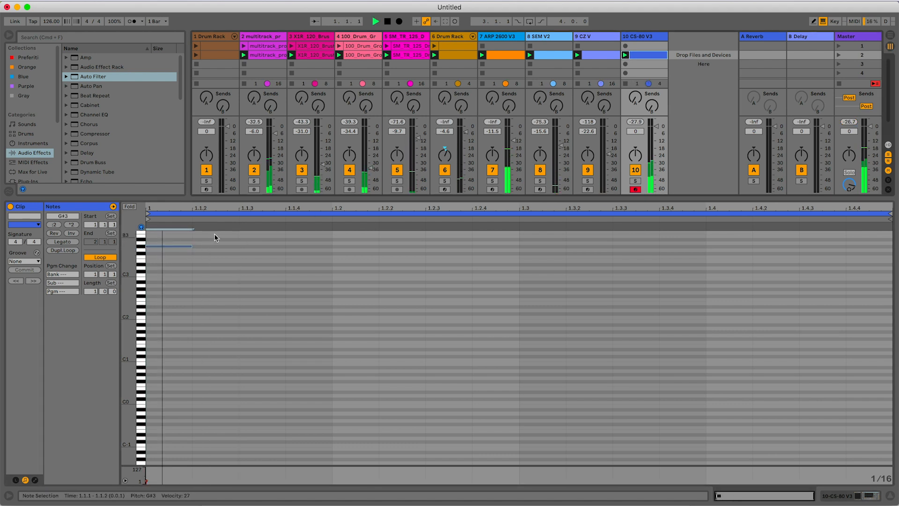
left_click_drag(192, 246, 289, 257)
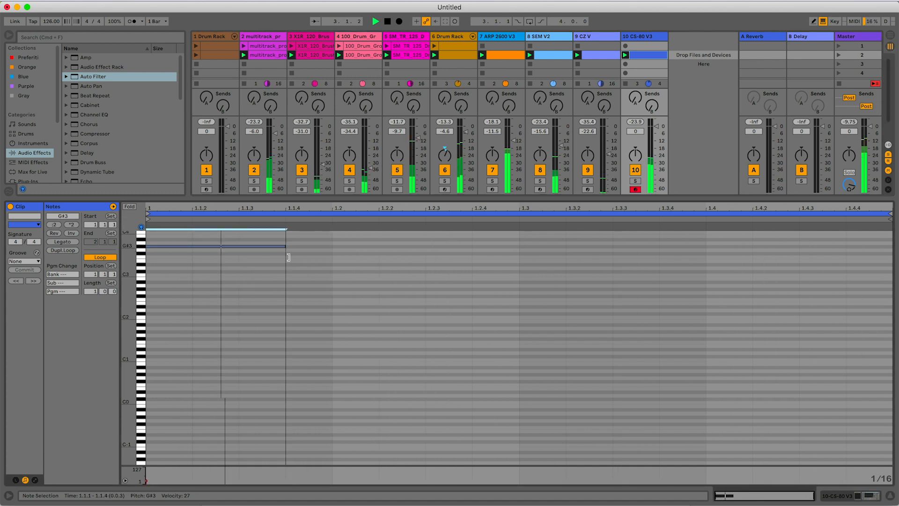
Step: Add a second G#3 note to the CS-80 V3 clip spanning 1.3.4 to 1.4.3
double_click(681, 243)
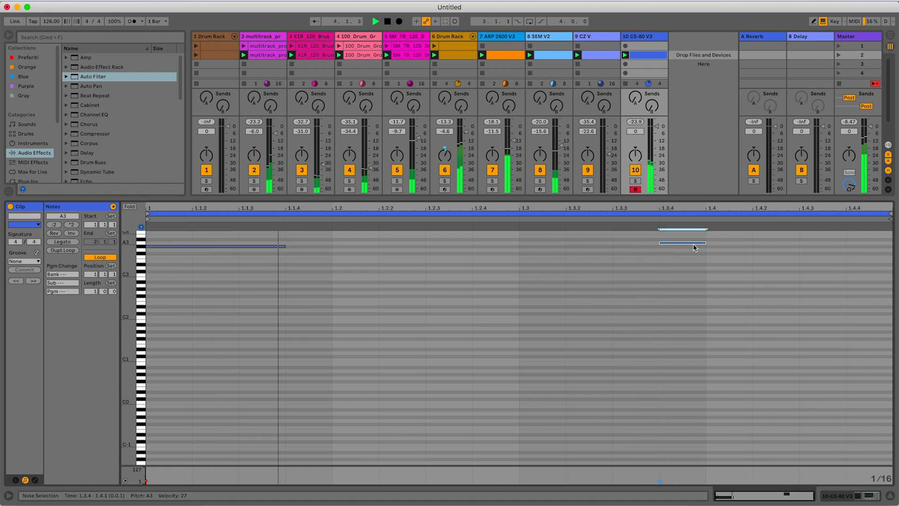
key("Down")
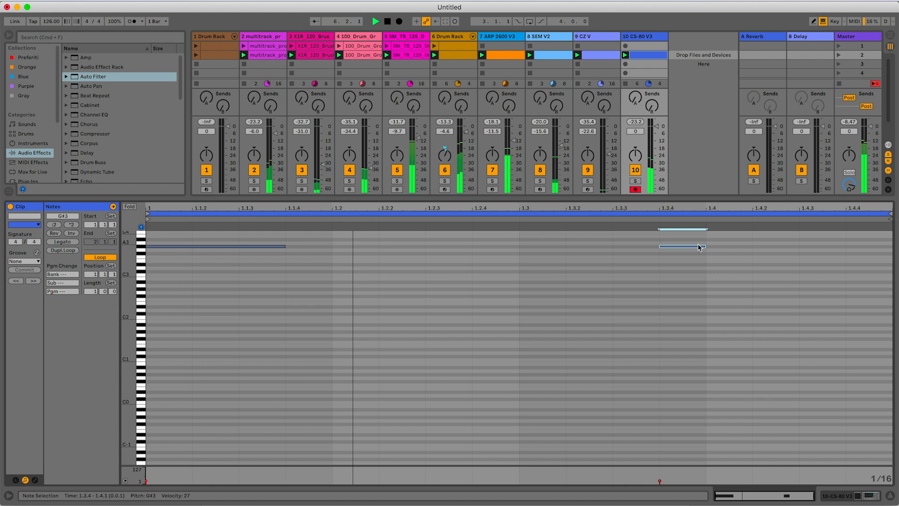
left_click_drag(705, 247, 801, 253)
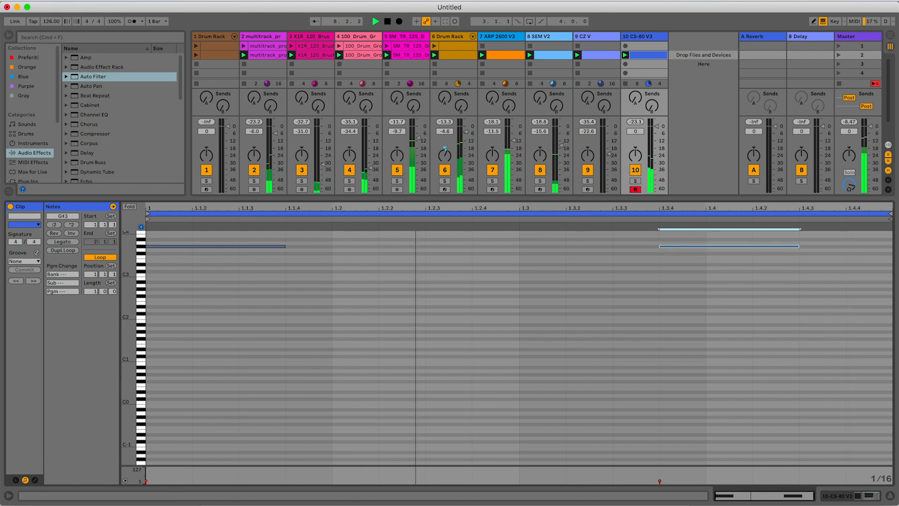
key("space")
Step: Show the clip's modulation envelope for the Auto Filter's Frequency on the CS-80 V3 track and start playback
left_click(35, 481)
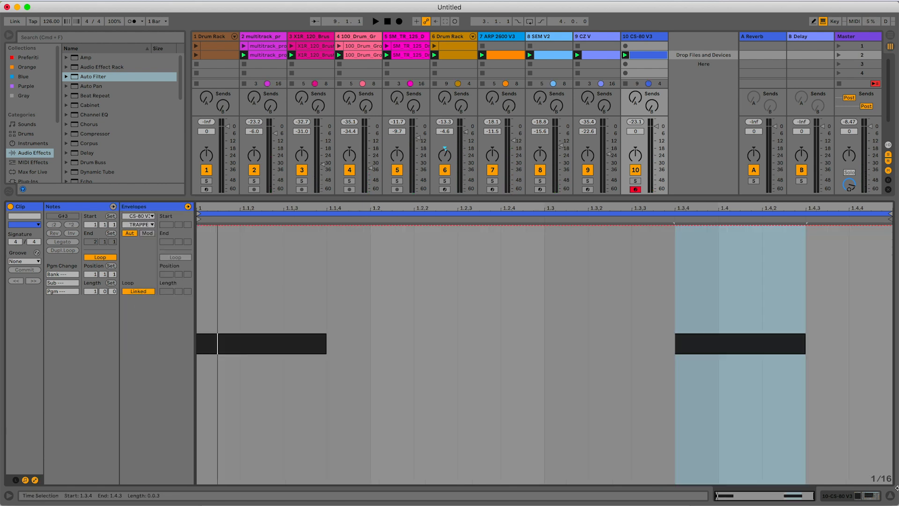
left_click(847, 497)
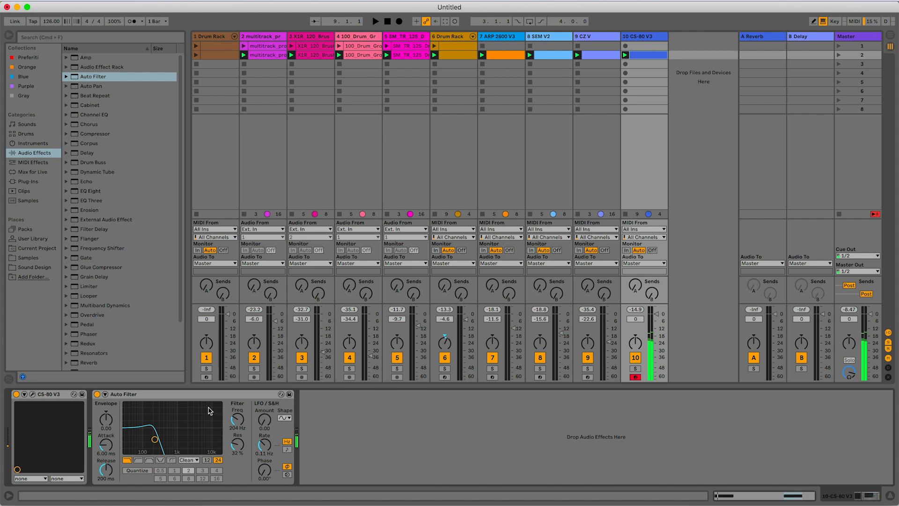
right_click(237, 419)
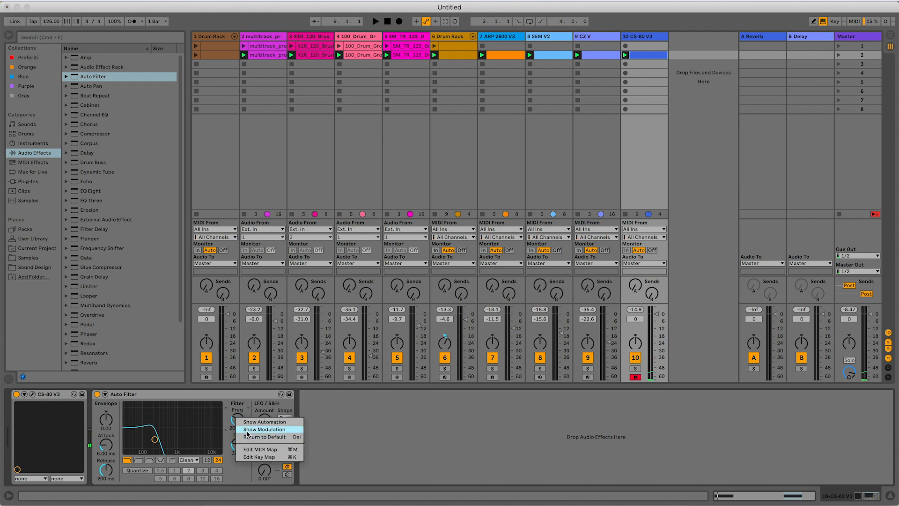
left_click(247, 430)
key("space")
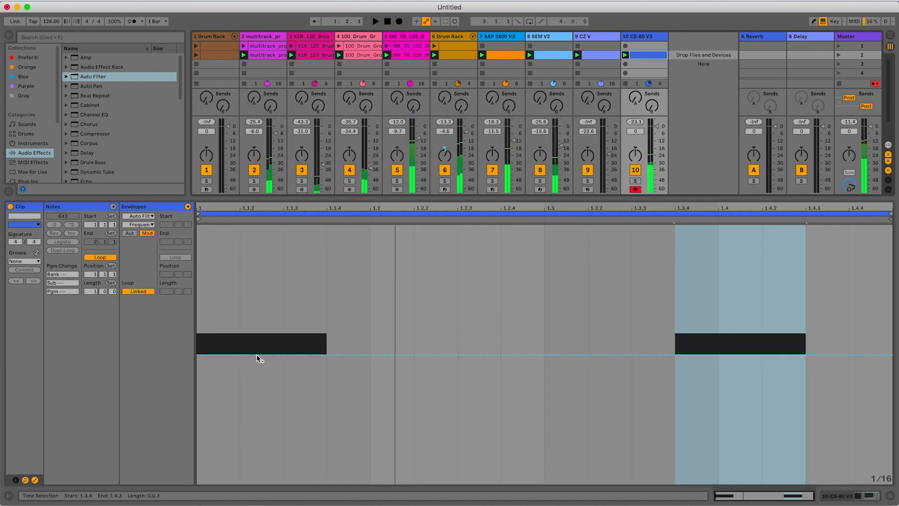
Step: Draw the filter frequency modulation falling to about -9.9% at 1.1.3, rising to about 17.3% at 1.2 and dropping to about -12.6% at 1.2.3
left_click_drag(257, 356, 225, 312)
left_click_drag(363, 311, 240, 379)
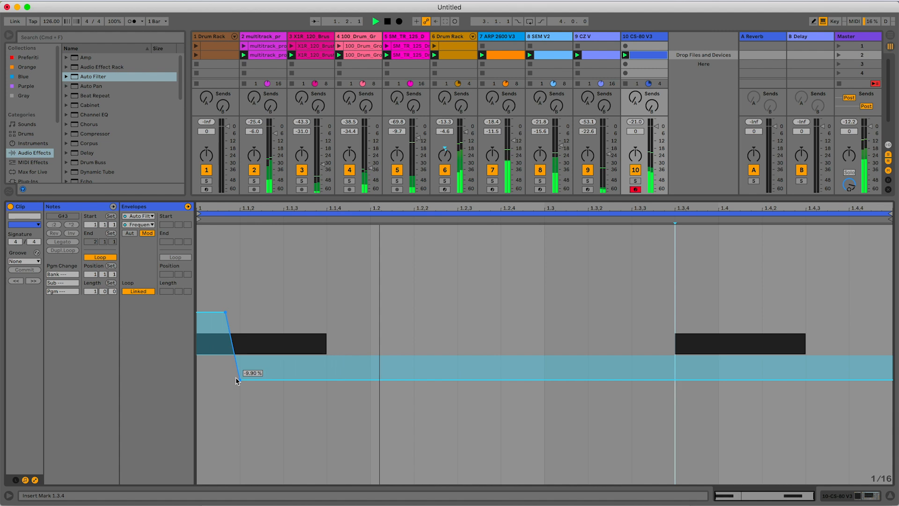
left_click_drag(240, 380, 283, 379)
left_click_drag(393, 381, 370, 304)
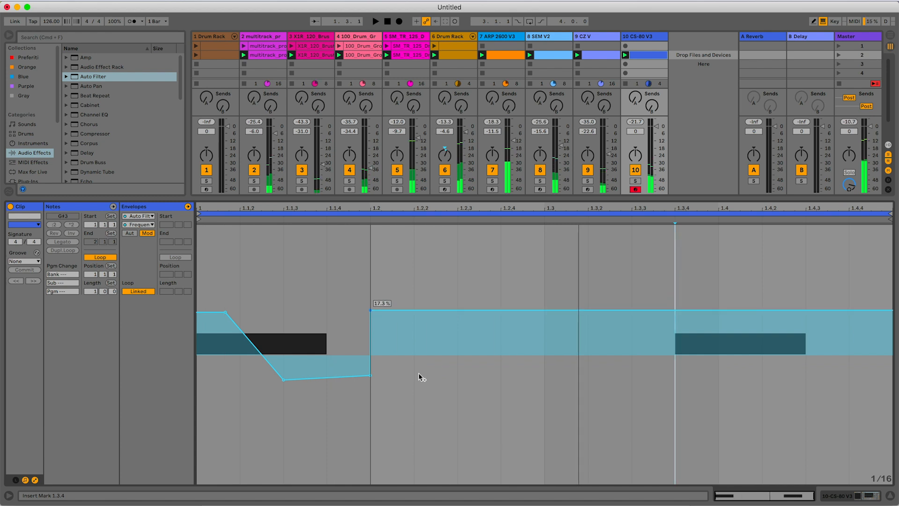
left_click_drag(445, 306, 458, 387)
key("space")
key("space")
key("space")
Step: Turn off Snap Automation to Grid and shape the filter modulation into a peak within the second note that eases down near its end
left_click(161, 0)
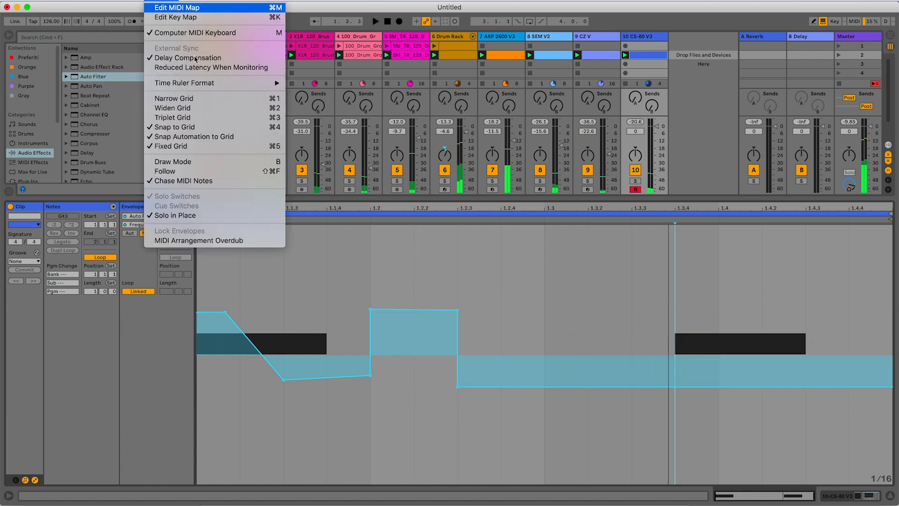
left_click(199, 137)
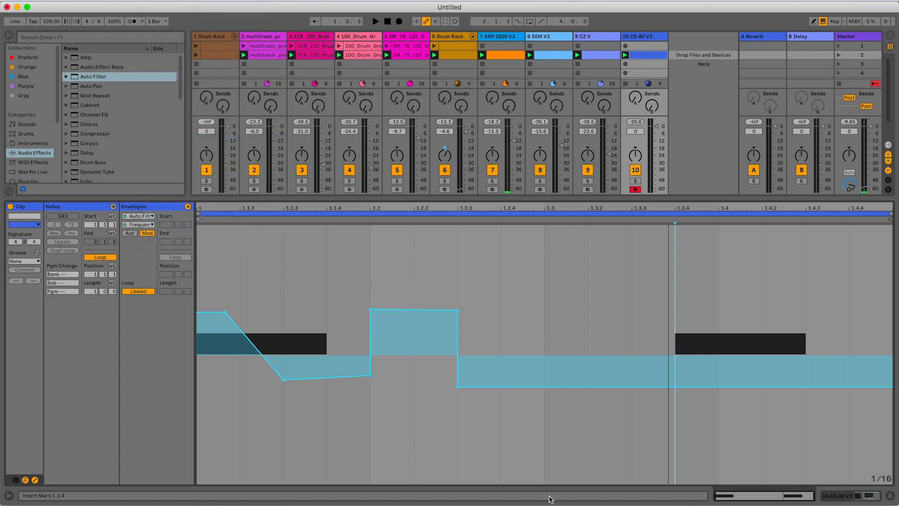
key("space")
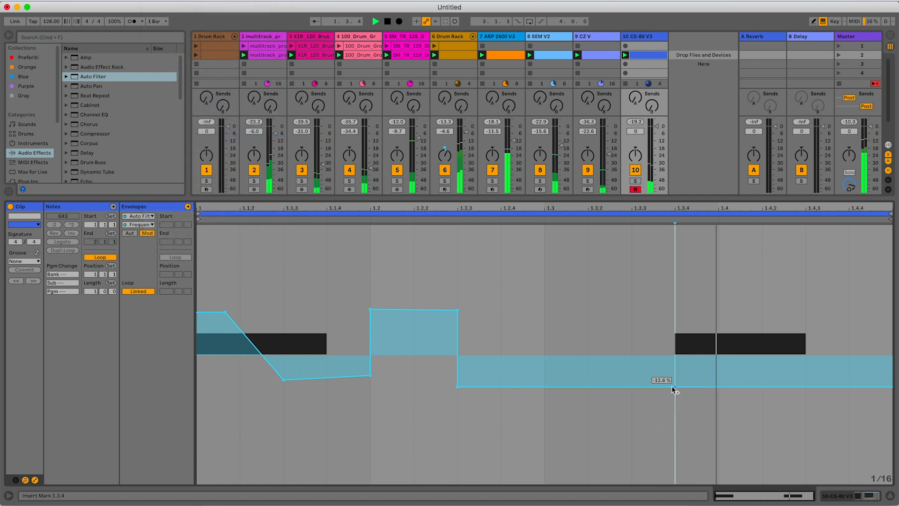
left_click_drag(738, 386, 748, 321)
left_click_drag(807, 321, 831, 347)
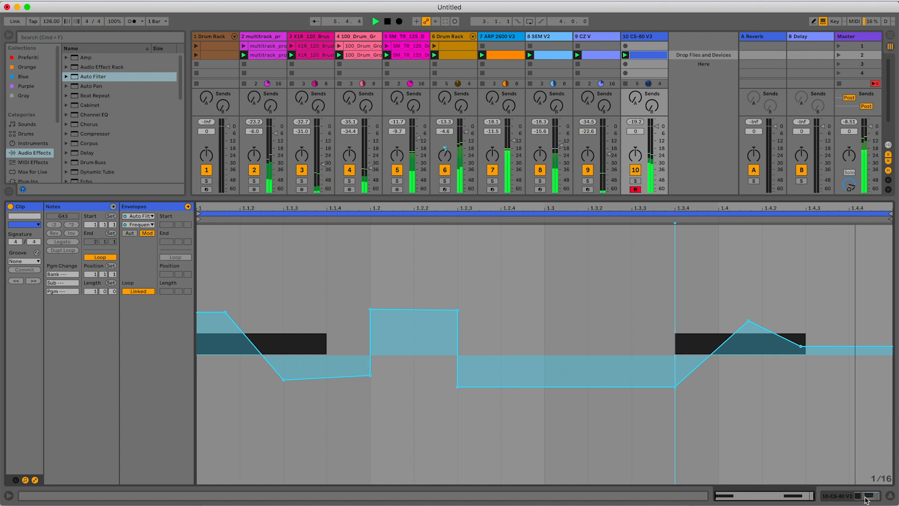
Step: Switch the Auto Filter circuit on the CS-80 V3 track to OSR
key("shift+Tab")
left_click(189, 460)
left_click(188, 470)
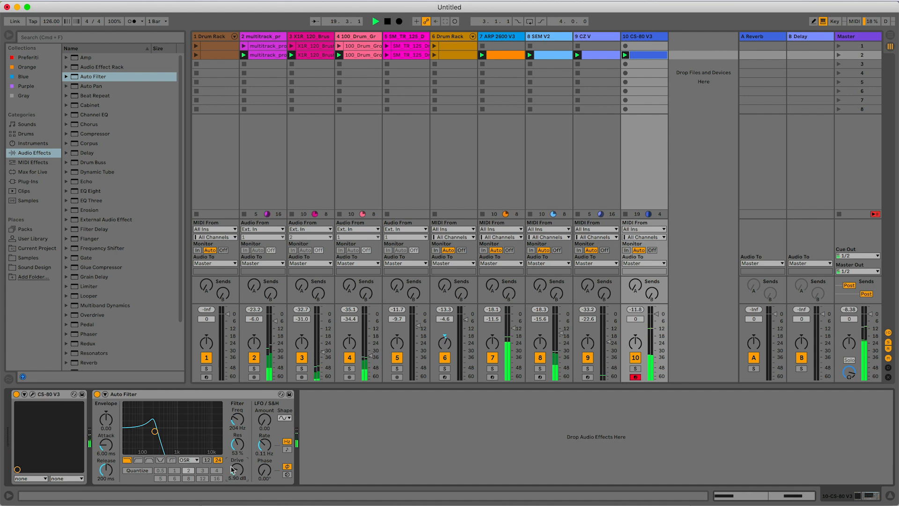
Step: Add an EQ Eight after the Auto Filter, stop the ARP 2600 V3 clip, and make EQ band 1 a low cut at 84.8 Hz
double_click(89, 191)
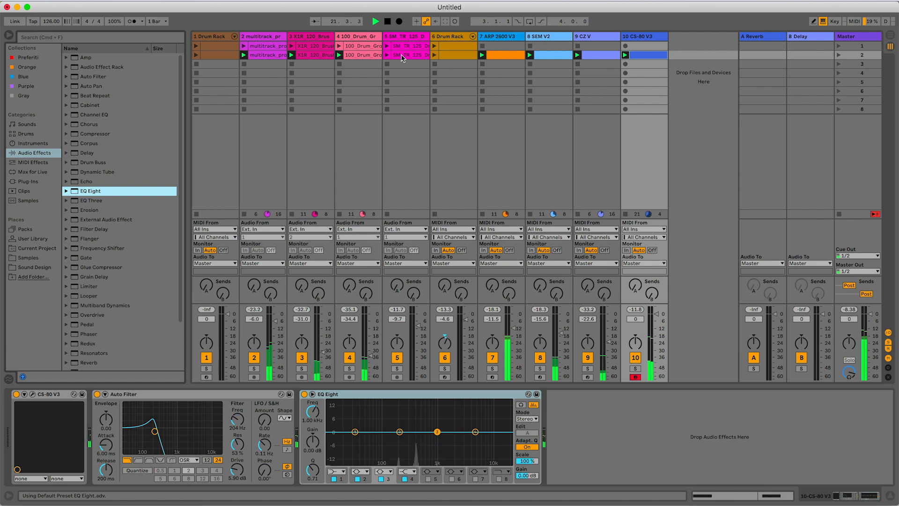
left_click(482, 65)
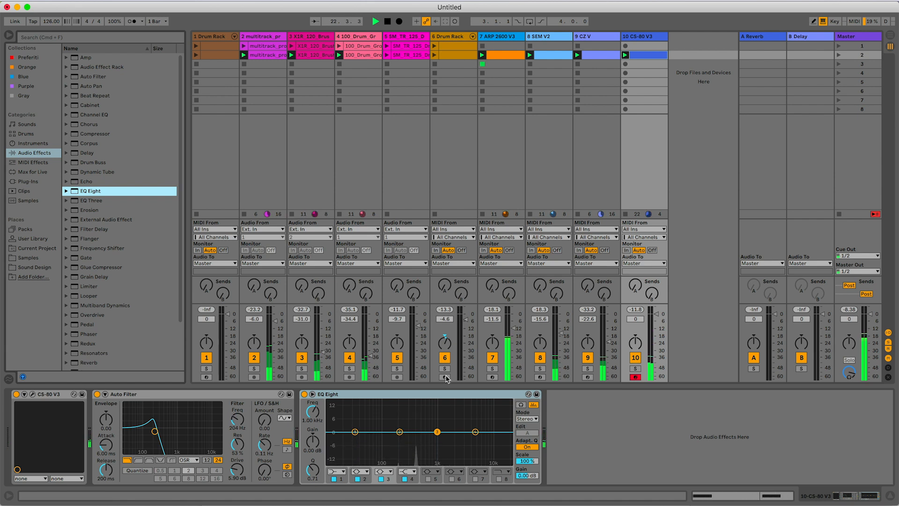
left_click(340, 474)
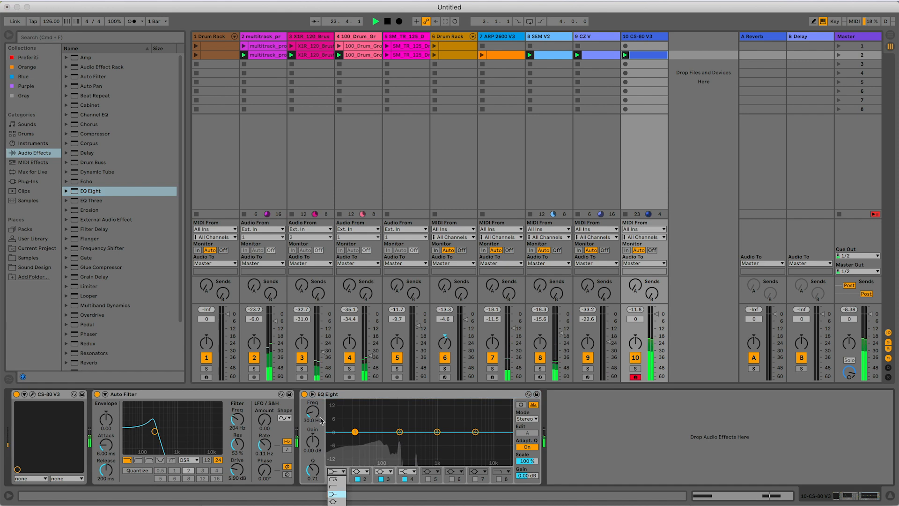
left_click(337, 474)
mouse_move(316, 415)
left_mouse_down()
mouse_move(316, 397)
mouse_move(316, 418)
left_mouse_up()
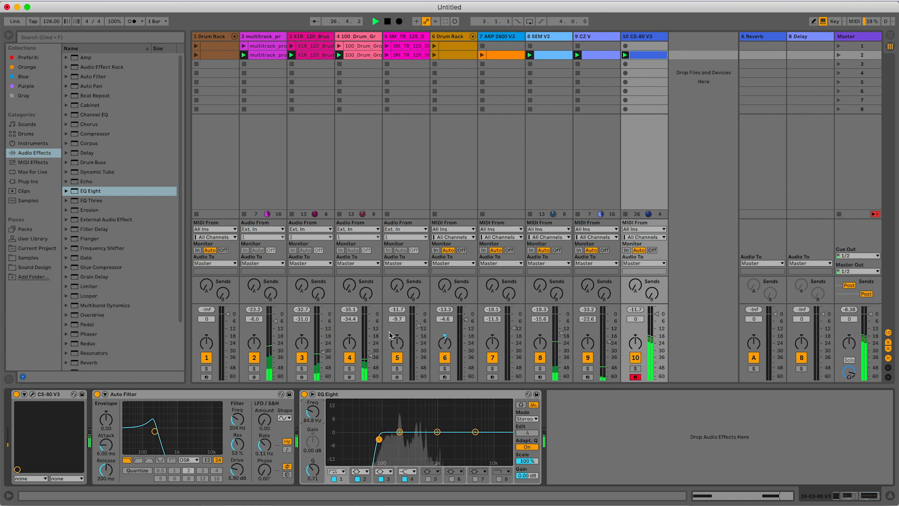
Step: Display the Auto Filter Frequency envelope in the CS-80 V3 clip and raise its final segment after the second note
double_click(642, 55)
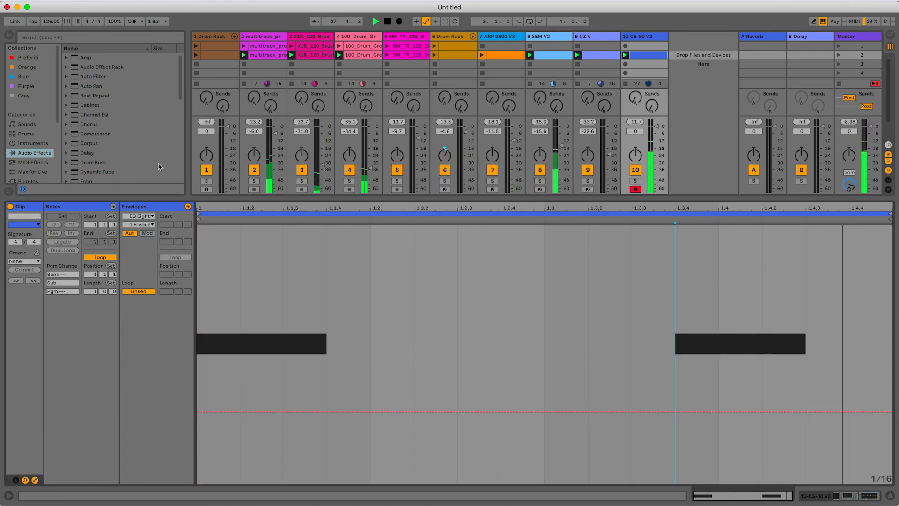
left_click(138, 216)
left_click(147, 239)
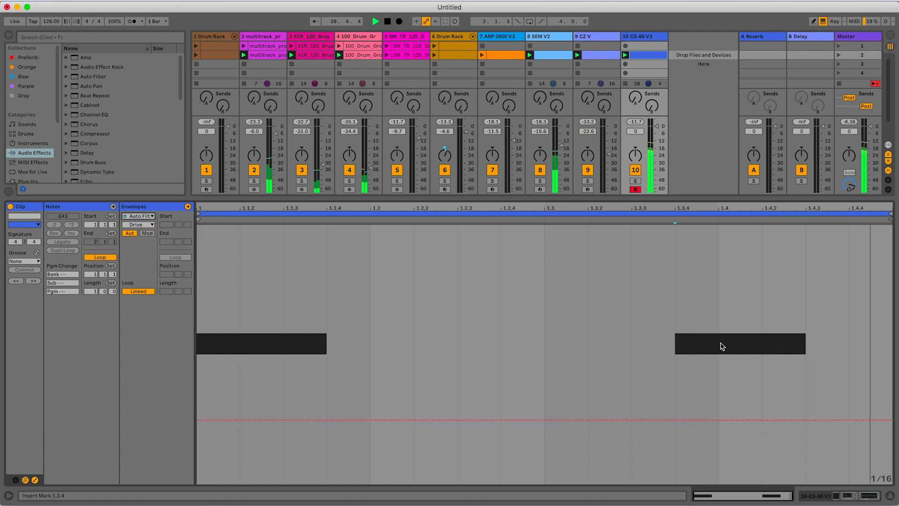
left_click(138, 224)
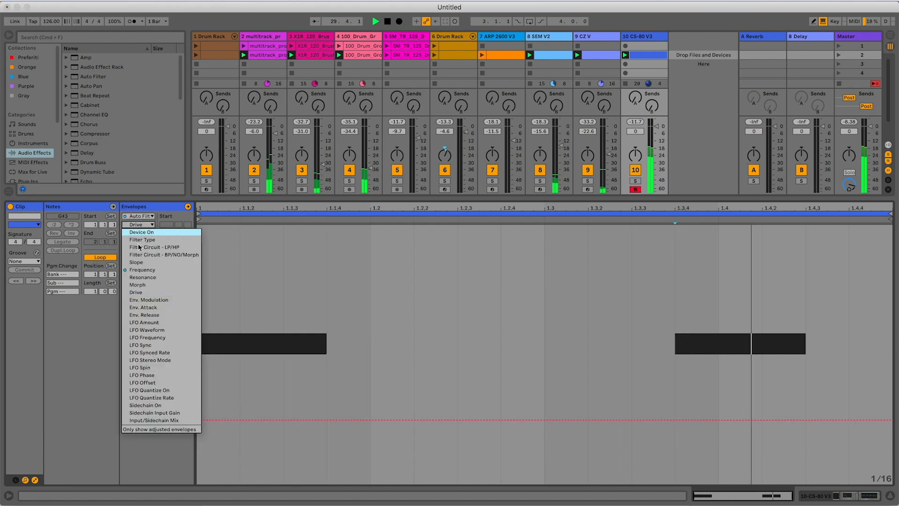
left_click(142, 270)
mouse_move(828, 350)
left_mouse_down()
mouse_move(827, 270)
mouse_move(801, 267)
mouse_move(814, 287)
mouse_move(830, 286)
mouse_move(826, 295)
left_mouse_up()
left_click(890, 495)
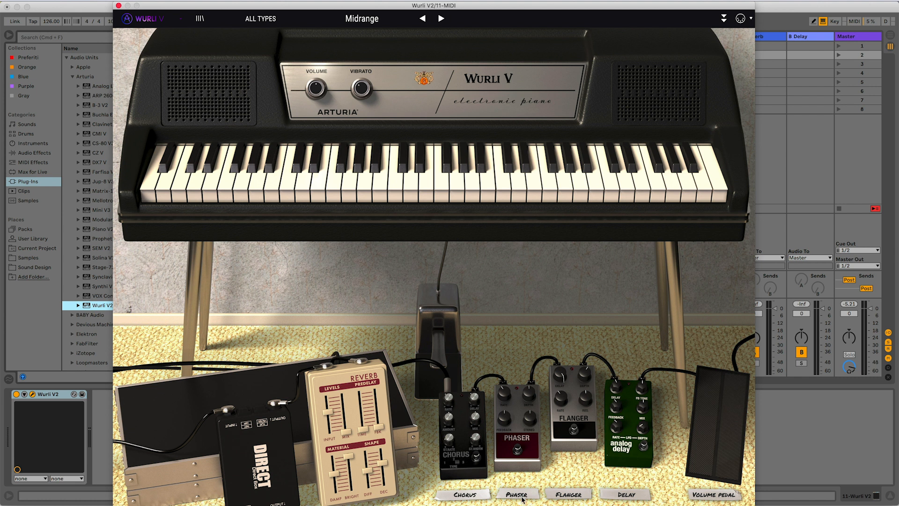
Step: Try PS Chorus in Wurli V2's second pedal slot, then audition presets such as Modulated Slow and choose Organ Like
left_click(521, 475)
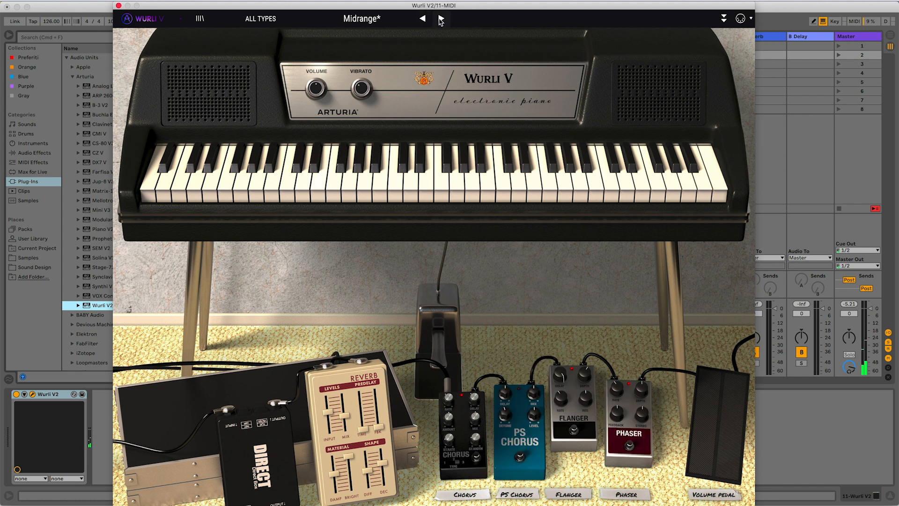
left_click(440, 20)
left_click(440, 19)
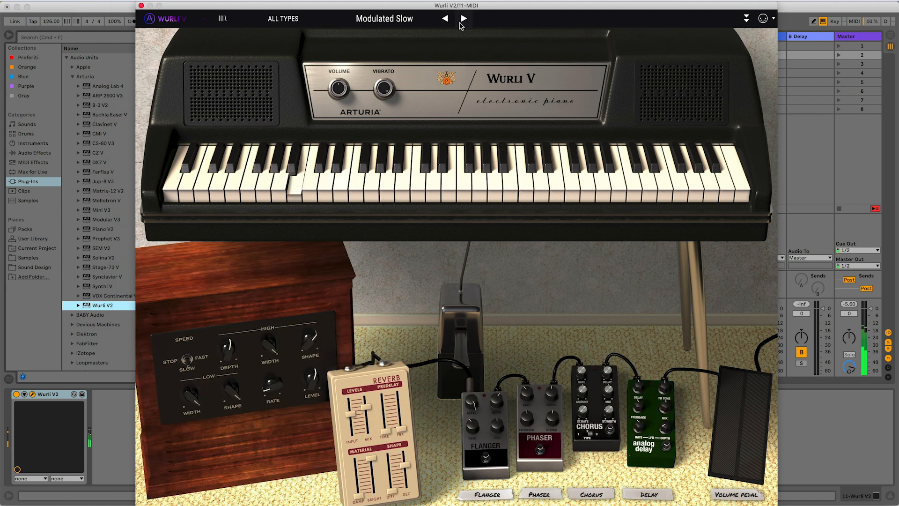
left_click(462, 20)
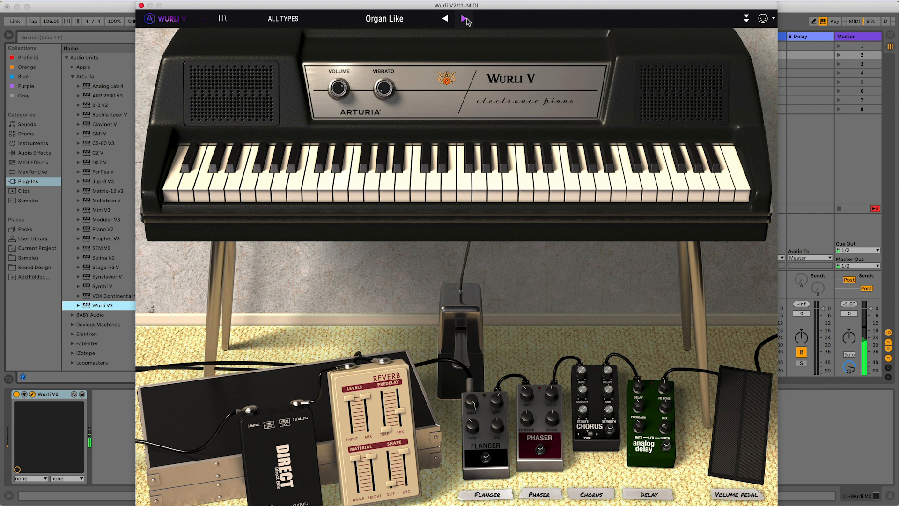
left_click(464, 18)
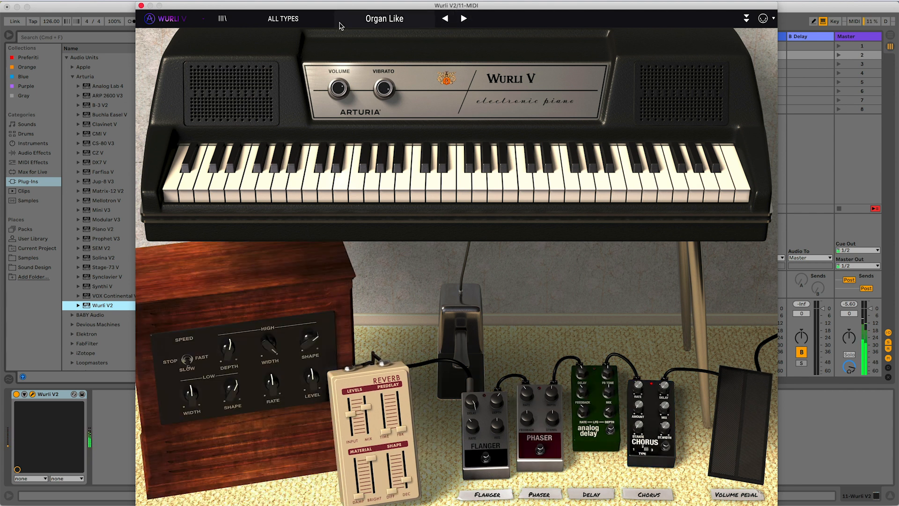
left_click(141, 6)
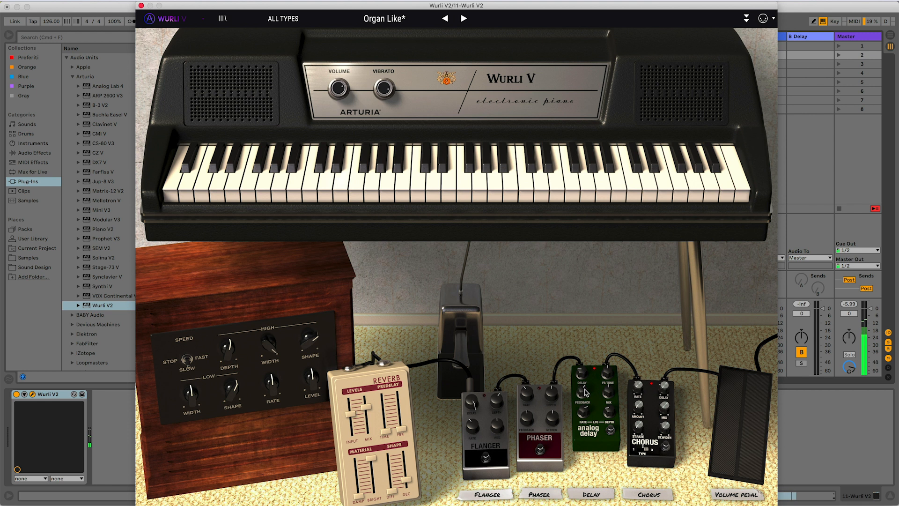
Step: Add an Auto Filter after Wurli V2, switch it to high-pass, and adjust its cutoff frequency
left_click(141, 5)
left_click(33, 152)
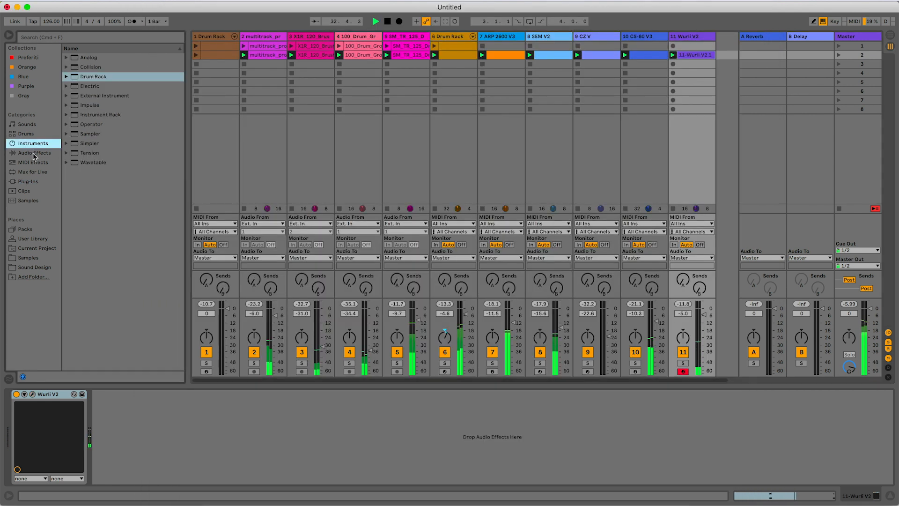
double_click(86, 77)
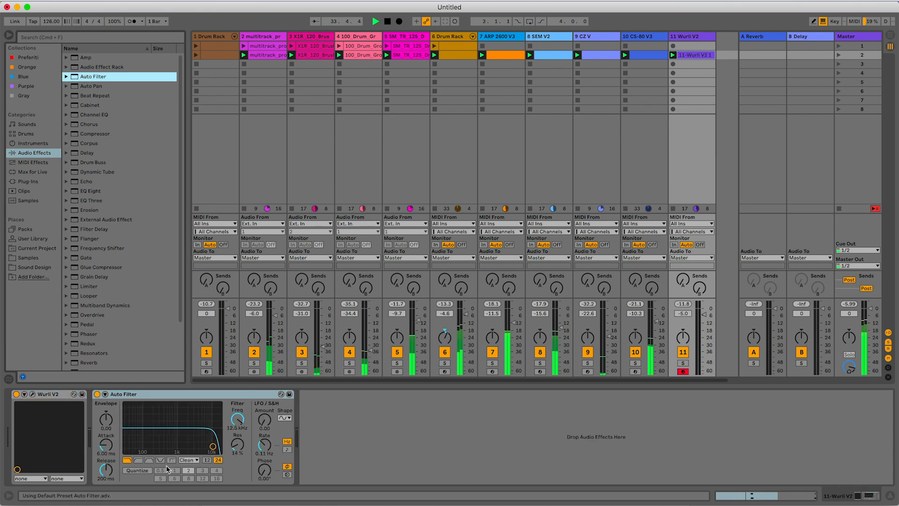
left_click(138, 460)
left_click_drag(160, 431, 154, 430)
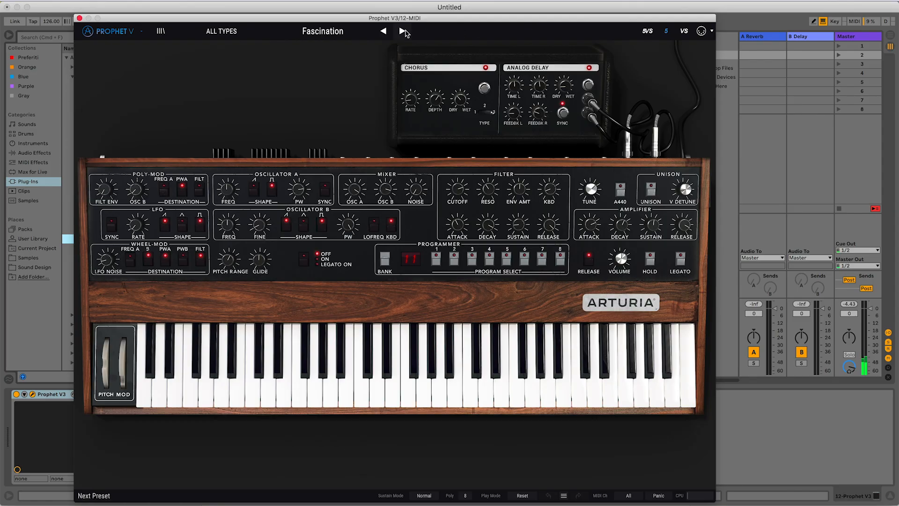
Step: Audition Prophet V3 presets past Fascination and Reversed, choose Opening Pad, and adjust its Filter Resonance
left_click(403, 31)
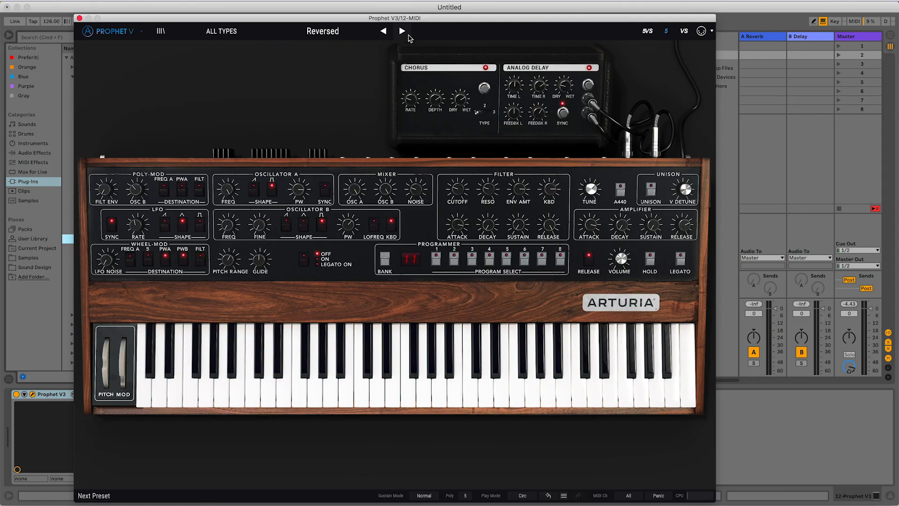
left_click(403, 32)
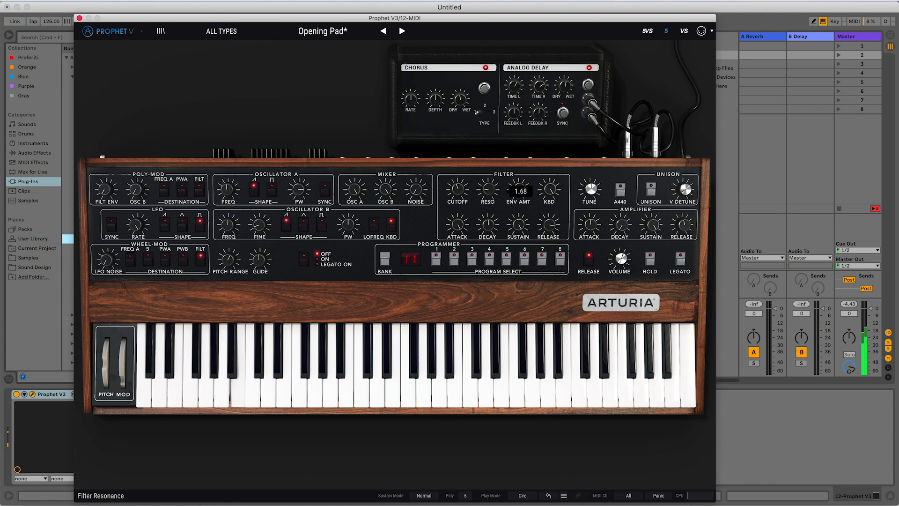
left_click_drag(492, 193, 491, 196)
left_click(80, 18)
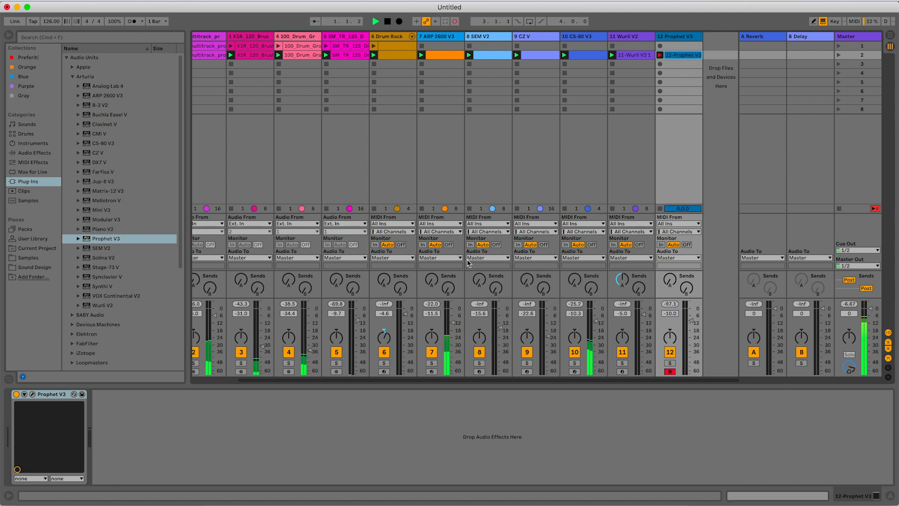
Step: Sweep the Prophet V3 Filter Resonance down and up while its clip records
left_click(33, 394)
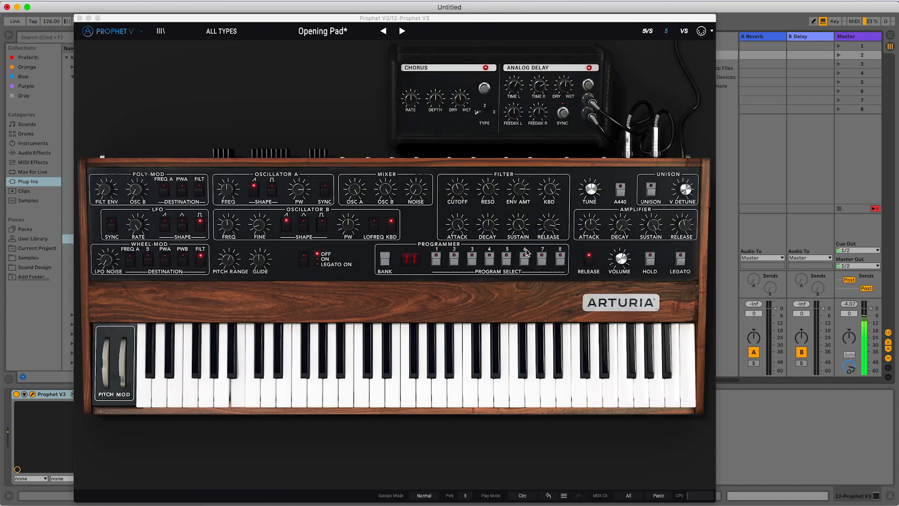
left_click(500, 190)
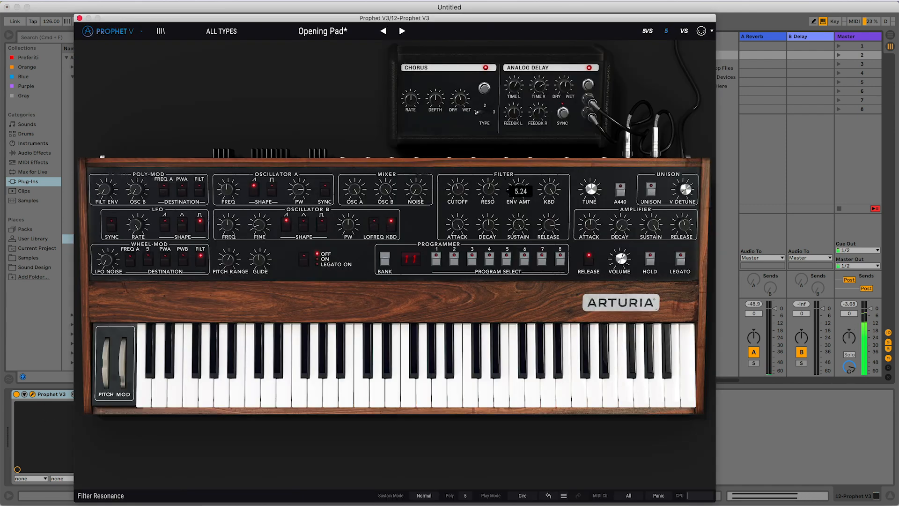
left_click_drag(488, 189, 489, 229)
mouse_move(489, 189)
left_mouse_down()
mouse_move(488, 170)
mouse_move(489, 180)
left_mouse_up()
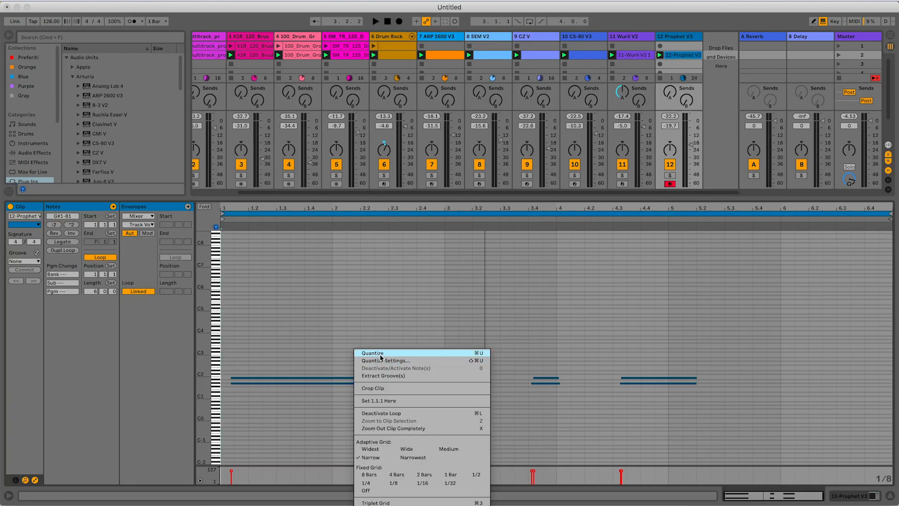
Step: Quantize the Prophet V3 clip and move the first pair of long notes to its start at 1.1.1
left_click(380, 355)
key("space")
left_click(348, 356)
right_click(348, 358)
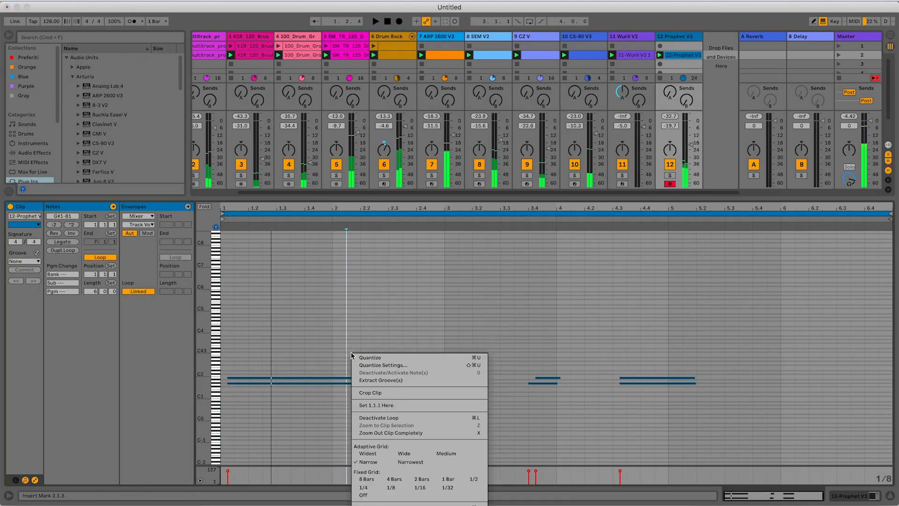
left_click(307, 362)
left_click_drag(329, 350, 300, 393)
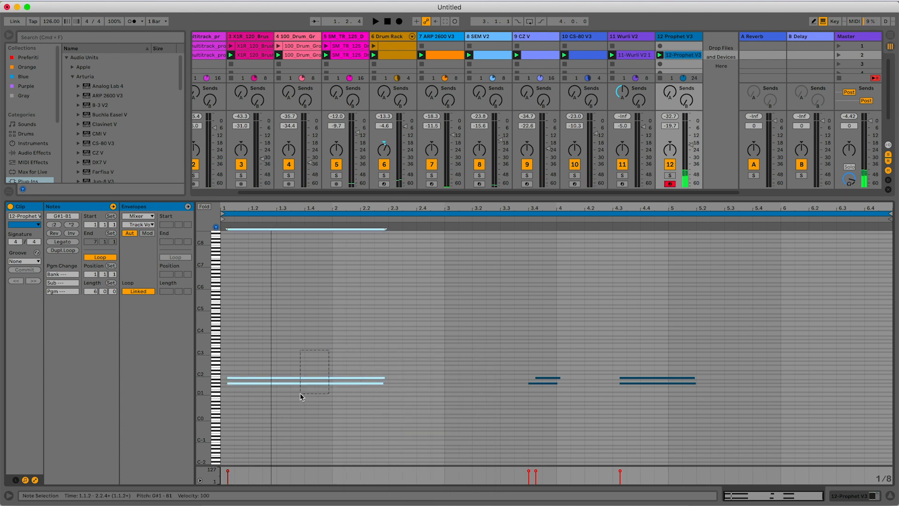
key("space")
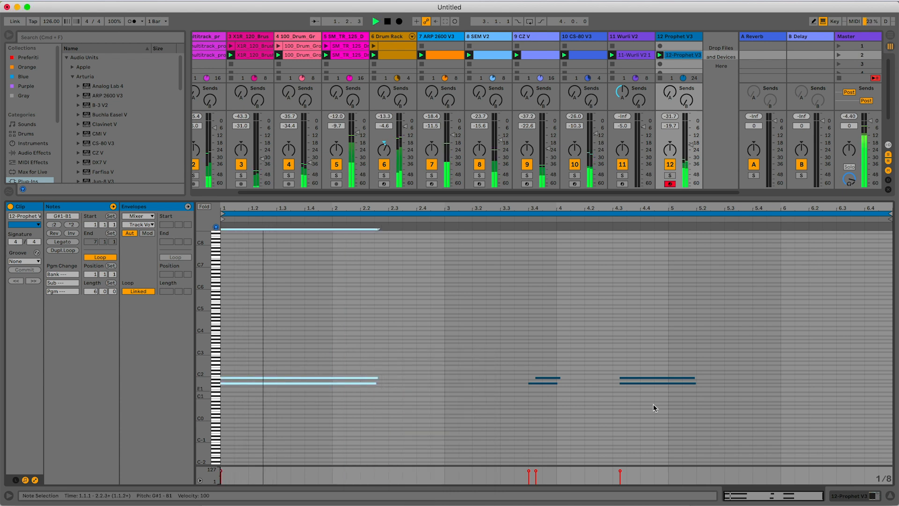
Step: Display the Filter Resonance envelope in the Prophet V3 clip and shape a peak near the start of the first notes
key("shift+Tab")
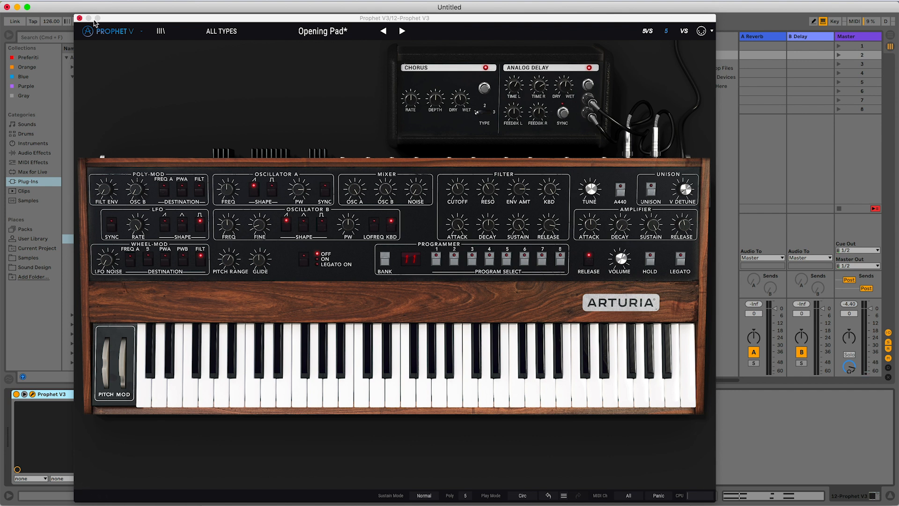
left_click(80, 18)
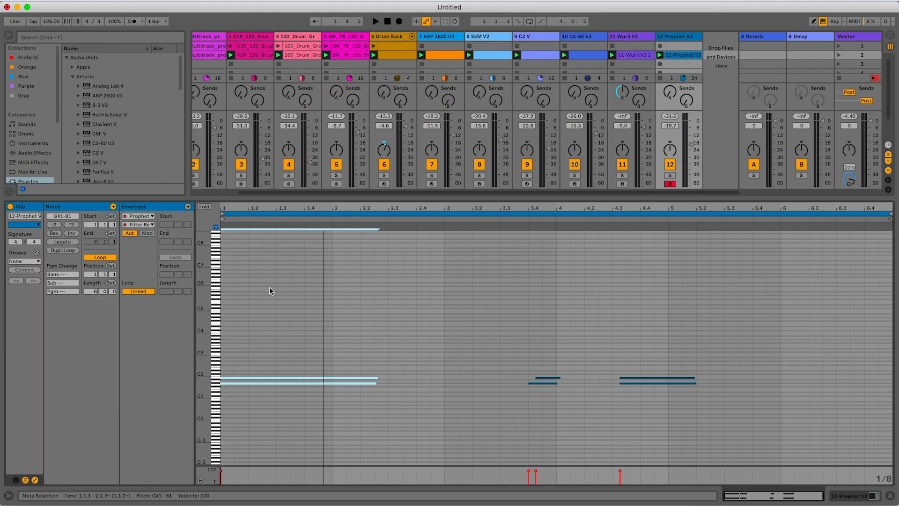
key("space")
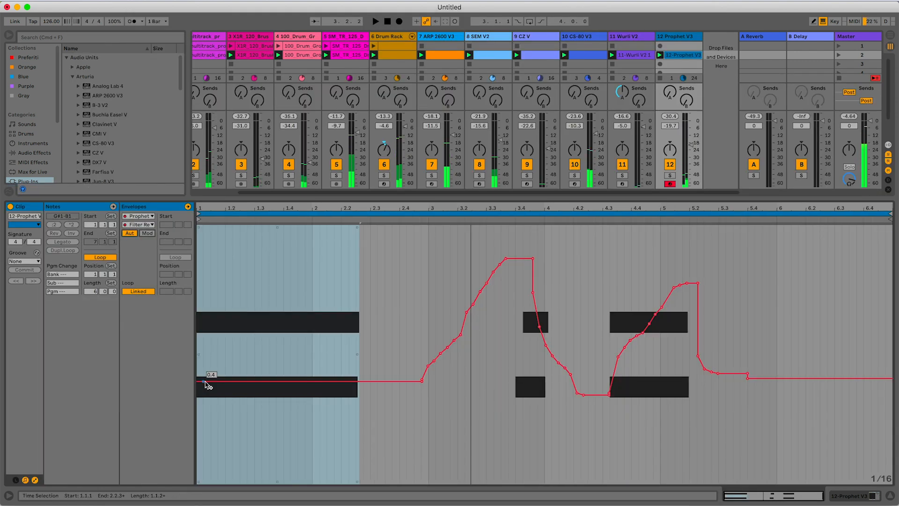
left_click_drag(207, 379, 294, 388)
key("space")
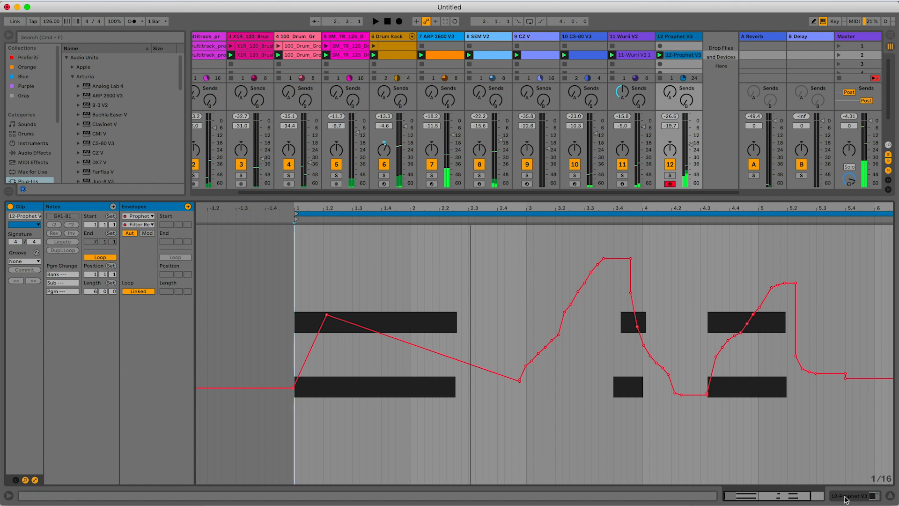
Step: Show the clip's Filter CutOff envelope, undo the first breakpoint edit, and draw a low start that rises across the first notes
left_click(847, 497)
left_click(33, 394)
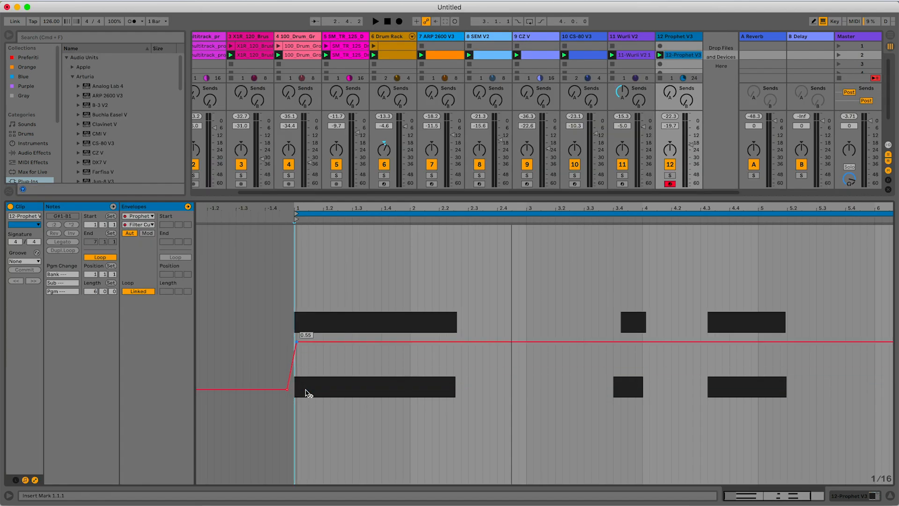
key("super+z")
left_click(462, 389)
mouse_move(346, 389)
left_mouse_down()
mouse_move(304, 312)
mouse_move(316, 322)
mouse_move(298, 434)
left_mouse_up()
key("space")
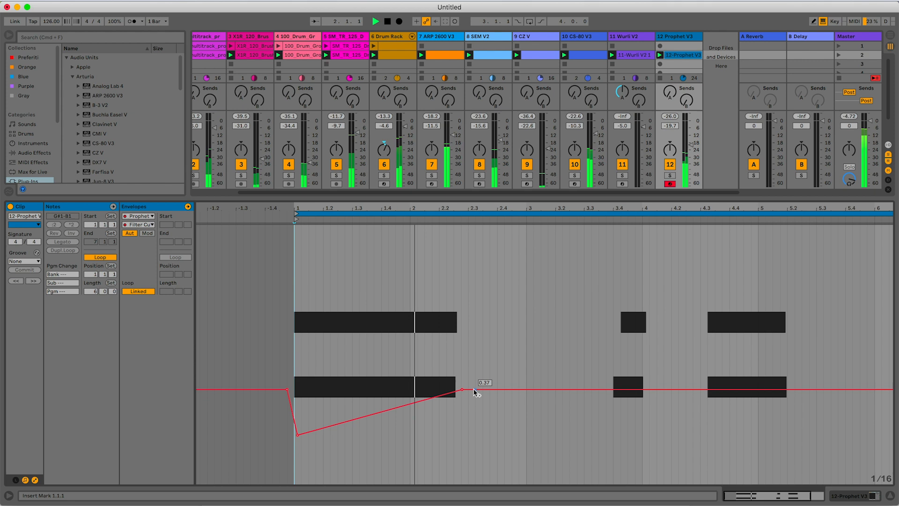
Step: Add a Filter CutOff dip around 2.4 after the first notes and a peak at the start of the second pair
left_click(535, 395)
left_click_drag(427, 406, 433, 392)
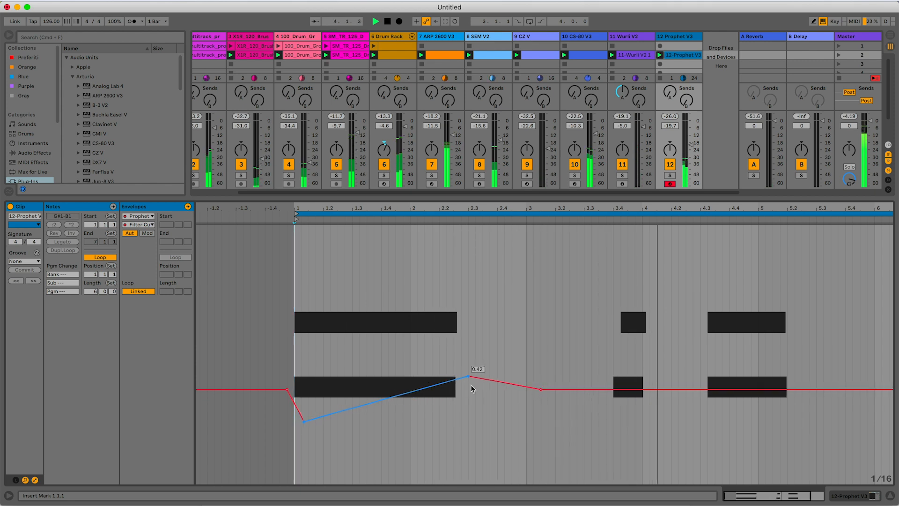
left_click_drag(502, 382, 502, 419)
left_click_drag(467, 375, 454, 389)
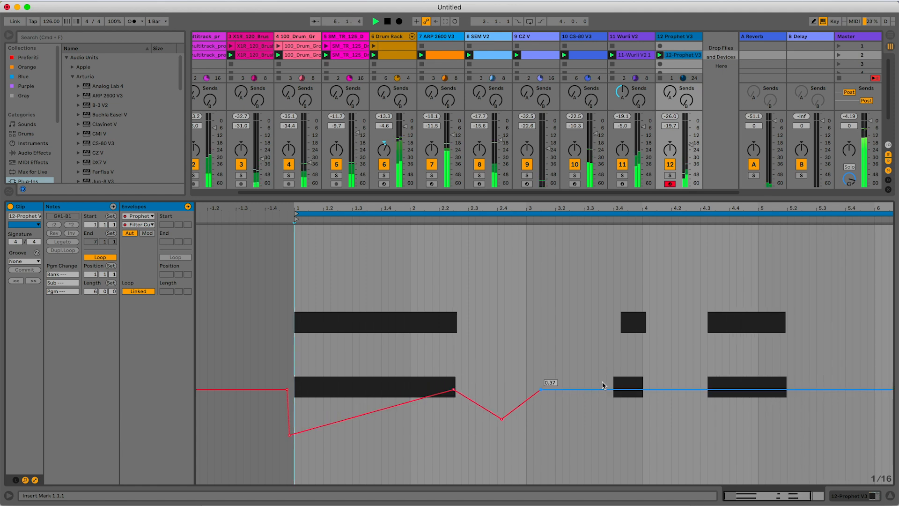
left_click_drag(628, 389, 617, 342)
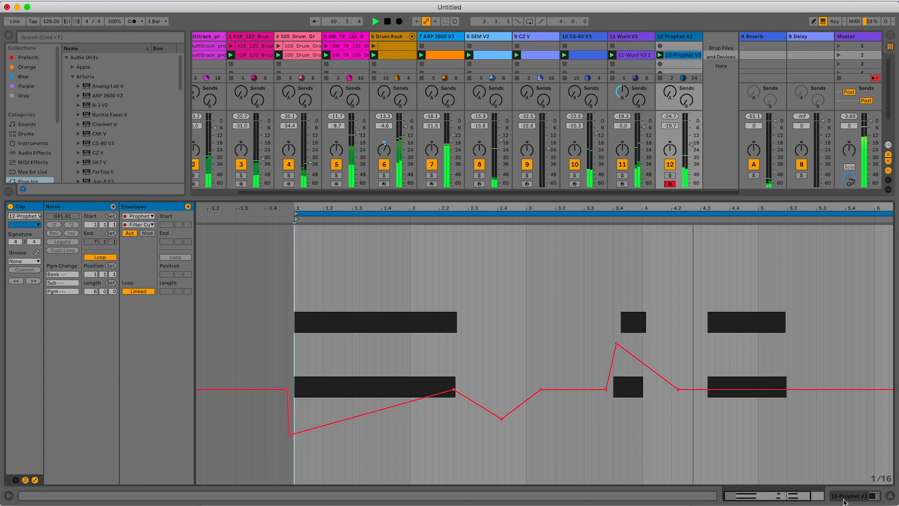
Step: Transpose all notes in the Prophet V3 clip up an octave, and lower the first pair back down an octave
left_click(872, 495)
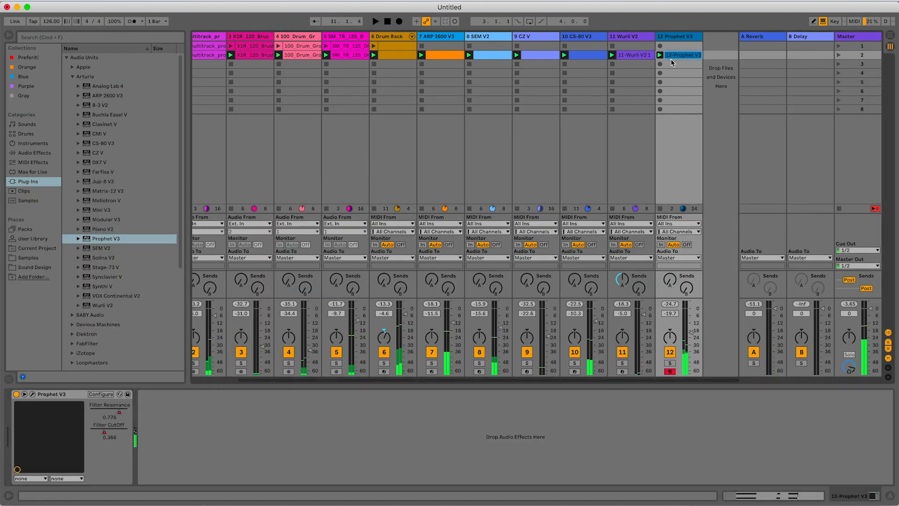
double_click(672, 56)
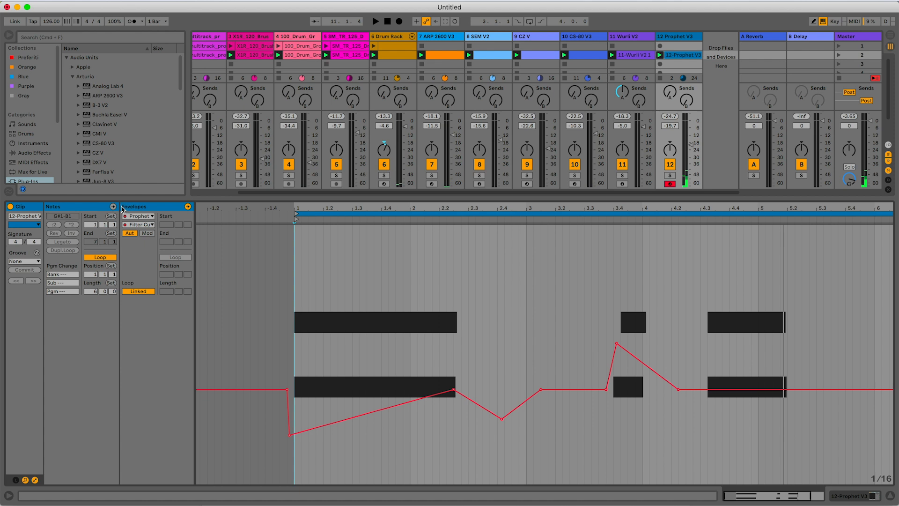
left_click(112, 208)
key("super+a")
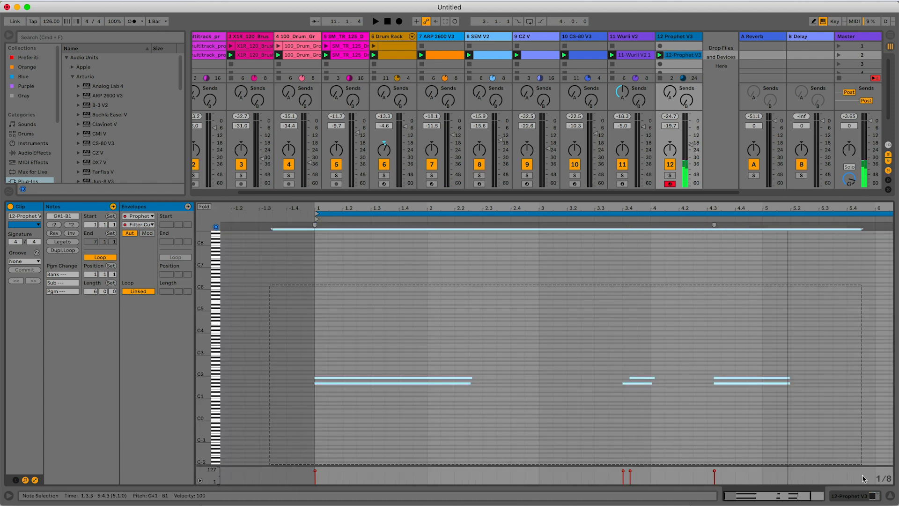
key("shift+Up")
left_click_drag(274, 312, 516, 449)
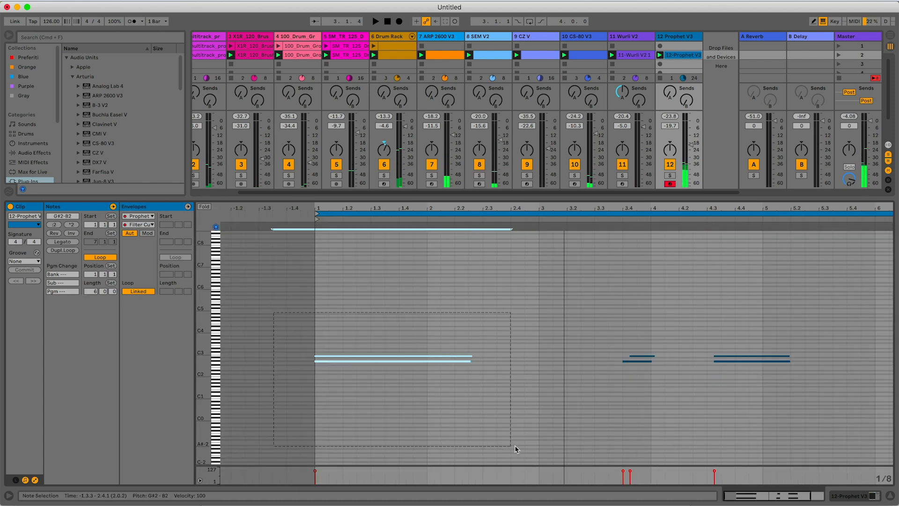
key("shift+Down")
key("space")
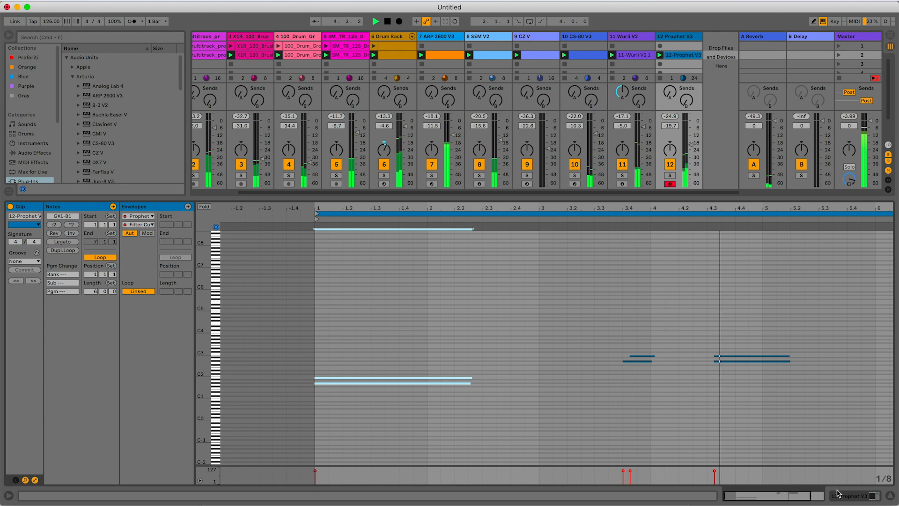
Step: Set the Prophet V3 track volume to -24.0 dB and stop the clips on track 5, track 6 Drum Rack and ARP 2600 V3
left_click(838, 494)
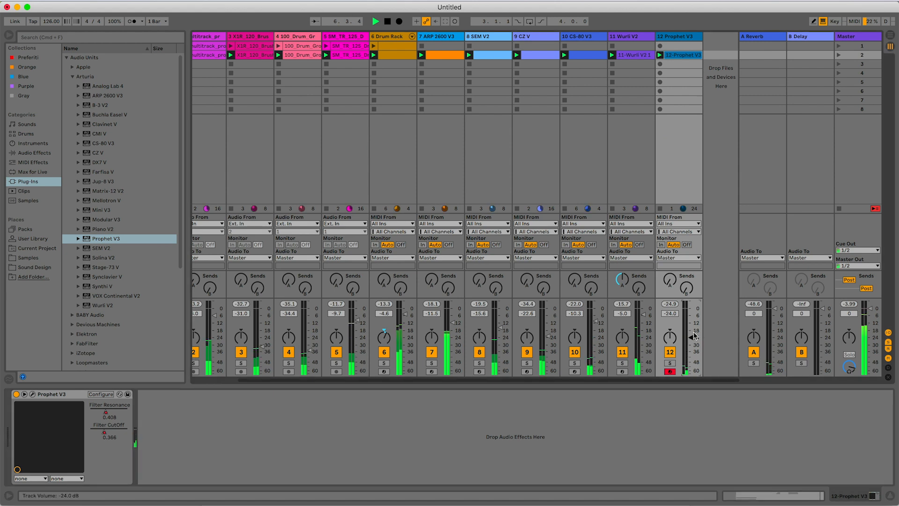
scroll(252, 69, "left", 3)
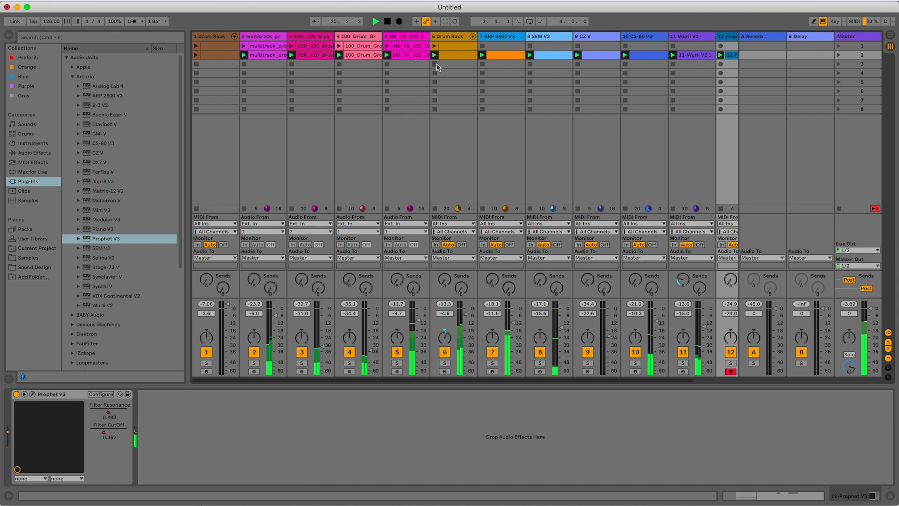
left_click(387, 64)
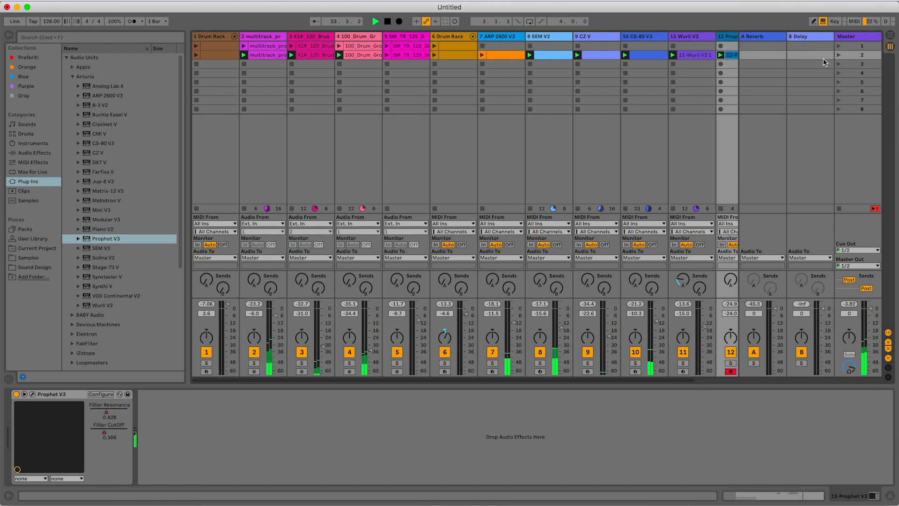
scroll(501, 129, "right", 3)
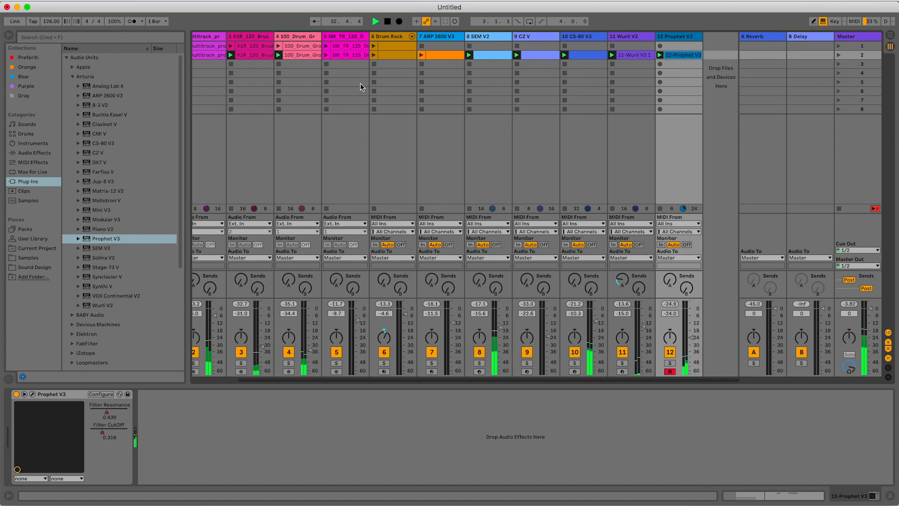
scroll(556, 150, "left", 3)
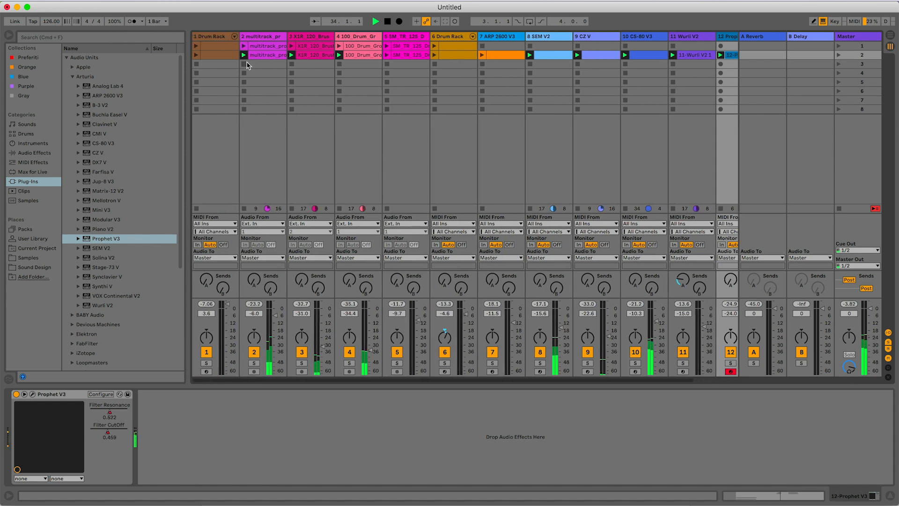